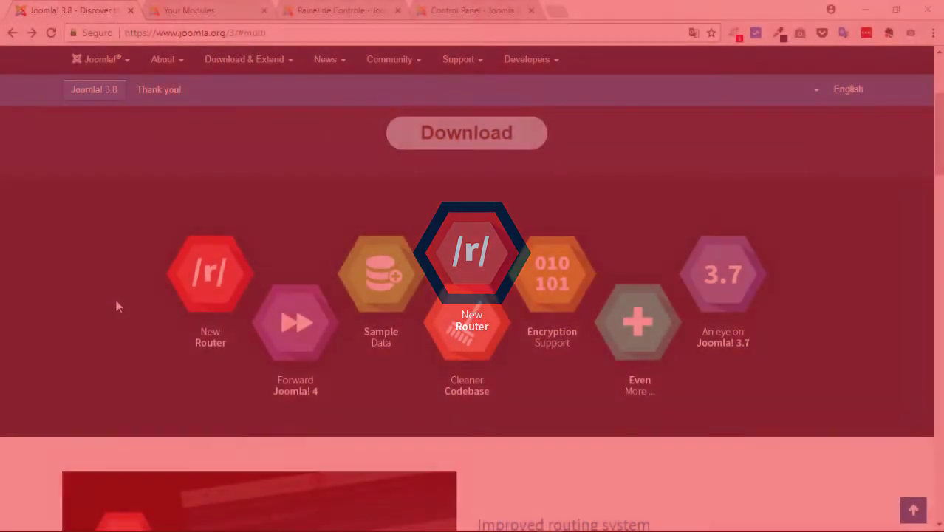
# Open the "Texto do Autor" article on the demo site and highlight the ID and alias in its URL
pyautogui.scroll(-3, 129, 323)
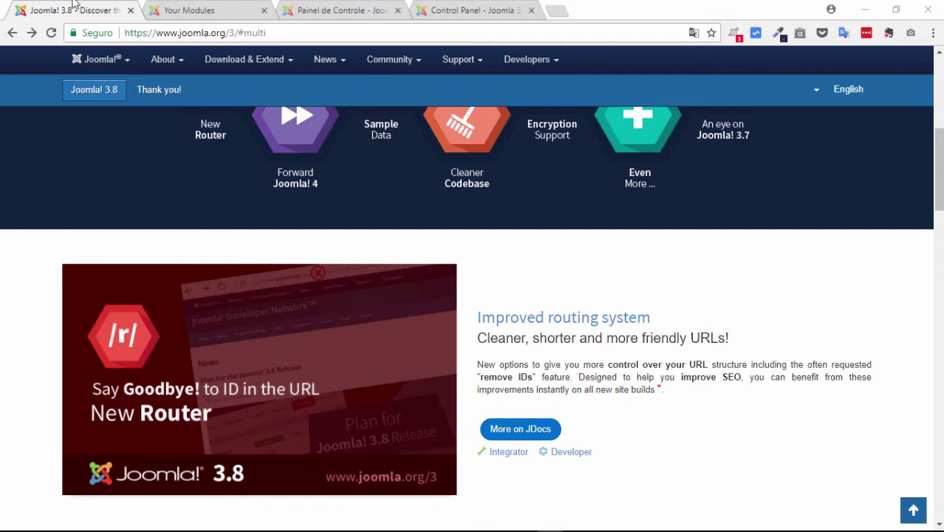
pyautogui.click(191, 9)
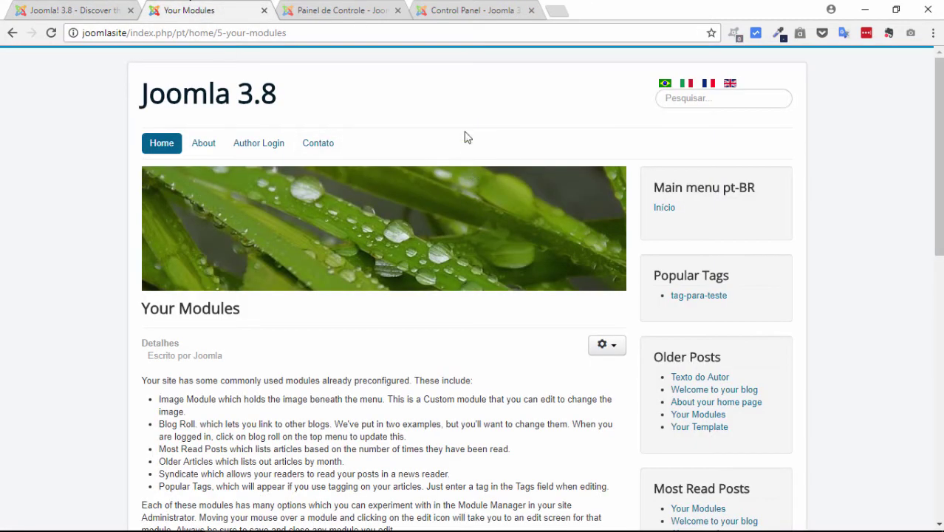
pyautogui.scroll(-2, 208, 210)
pyautogui.scroll(2, 208, 211)
pyautogui.click(686, 379)
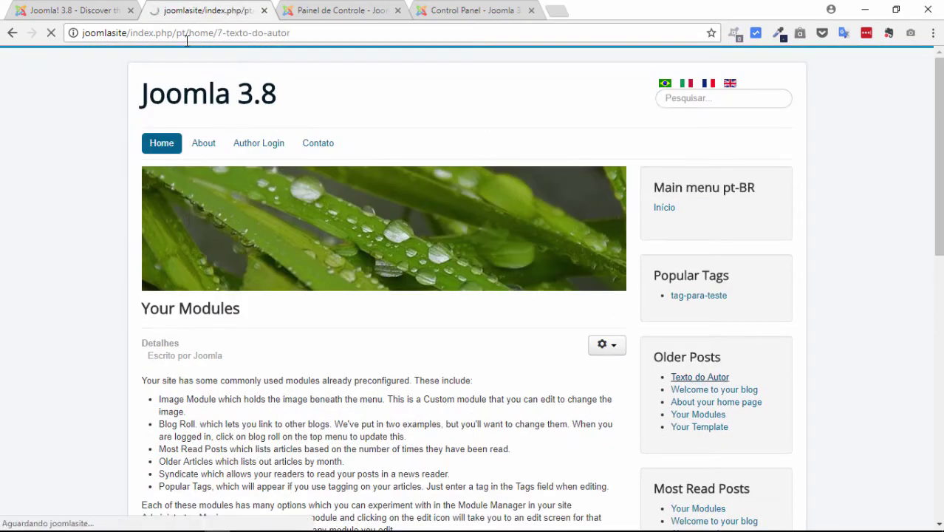
pyautogui.doubleClick(220, 33)
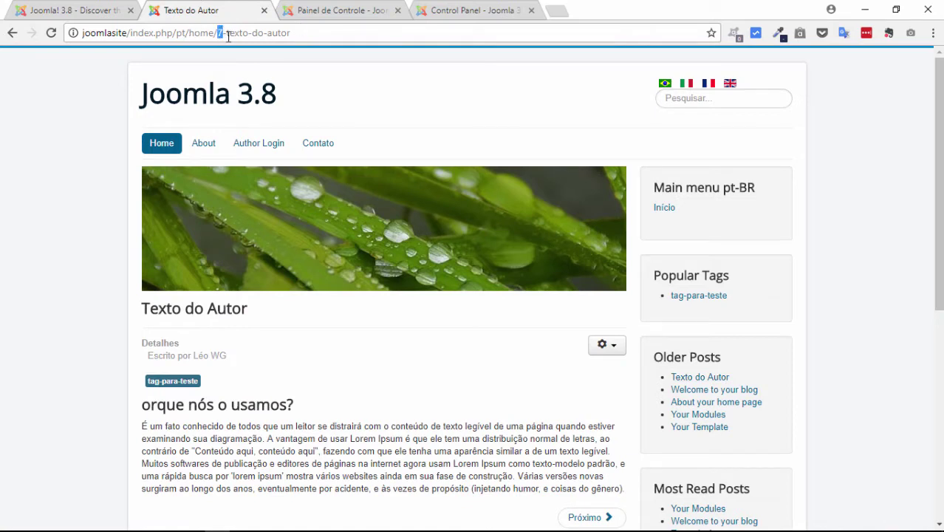
pyautogui.moveTo(217, 33); pyautogui.dragTo(316, 35)
pyautogui.click(226, 39)
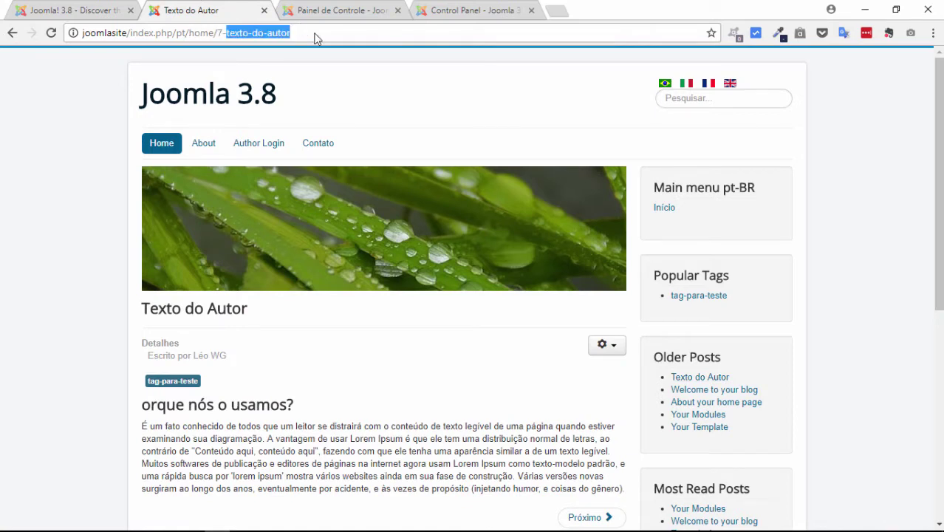
pyautogui.click(222, 32)
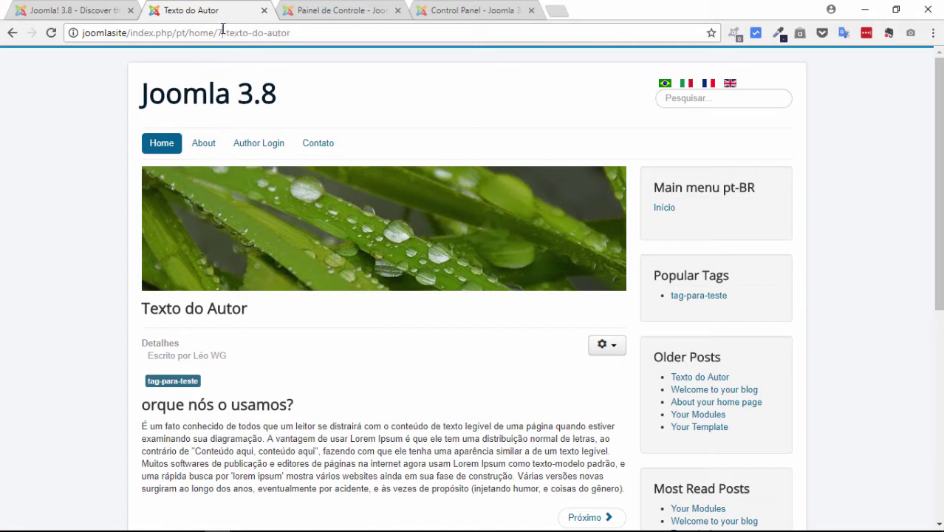
# Open the Integração settings of the article options in the demo site's administration
pyautogui.click(347, 10)
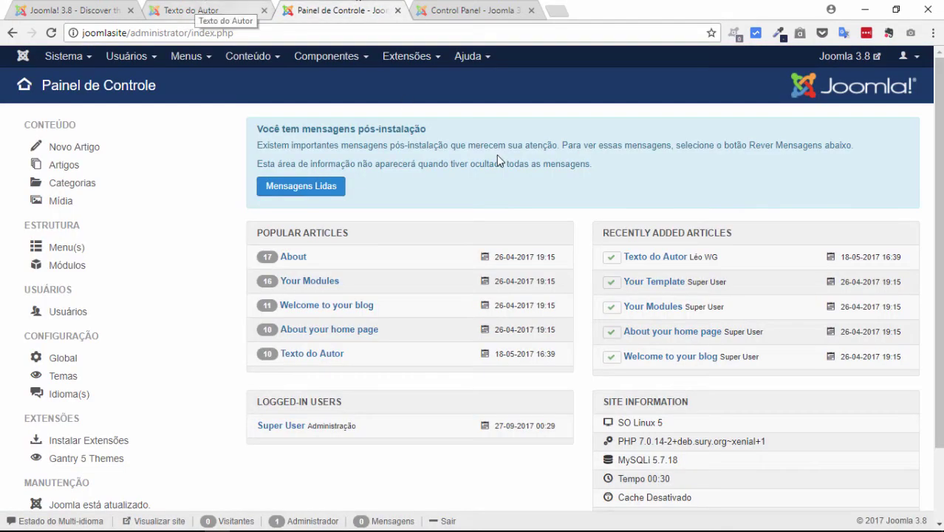
pyautogui.click(274, 58)
pyautogui.click(299, 59)
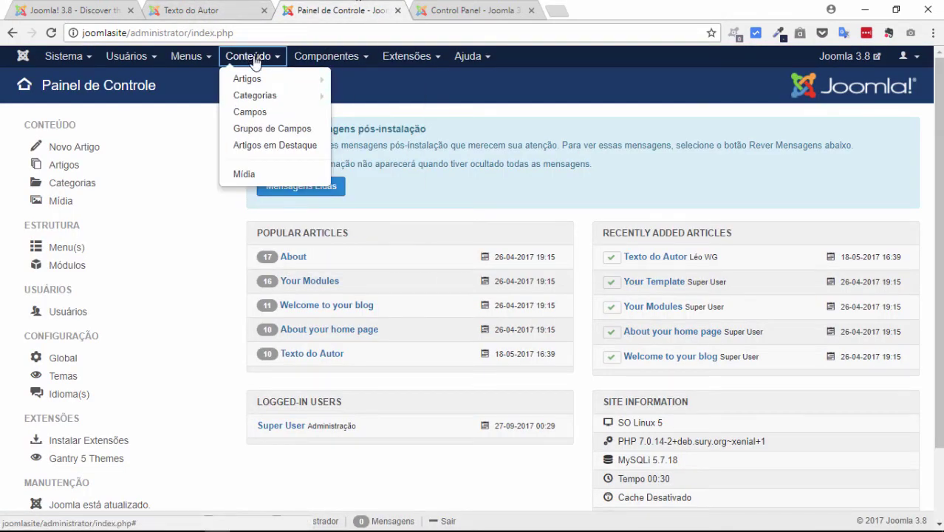
pyautogui.click(380, 78)
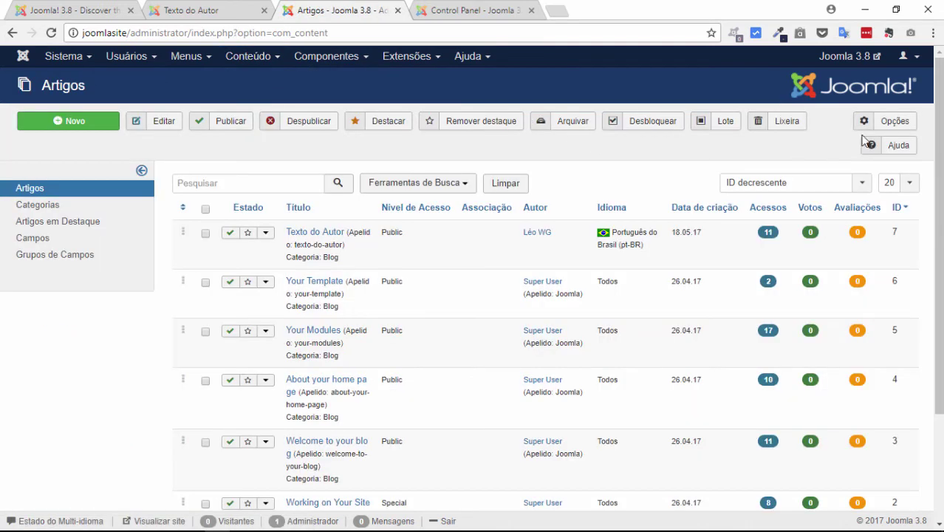
pyautogui.click(893, 122)
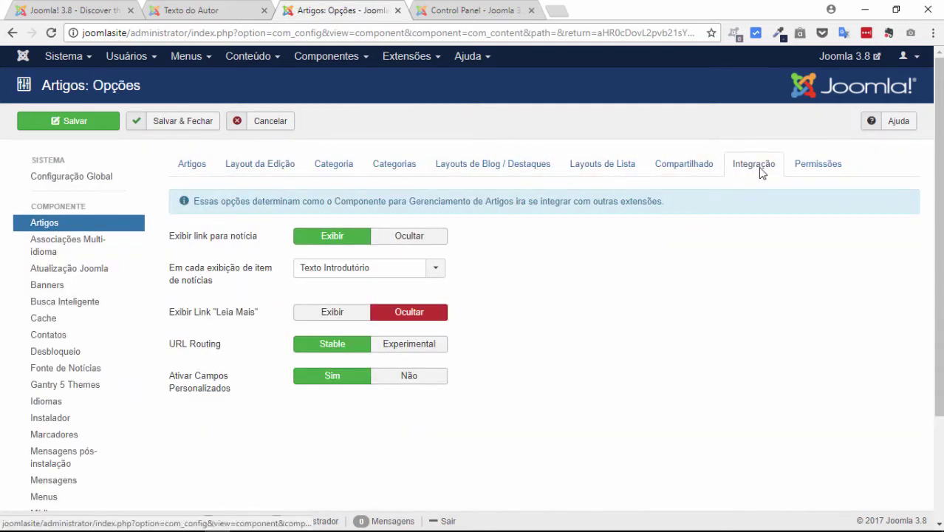
# Set URL Routing to Experimental for articles and save the options
pyautogui.scroll(-1, 148, 308)
pyautogui.moveTo(201, 270)
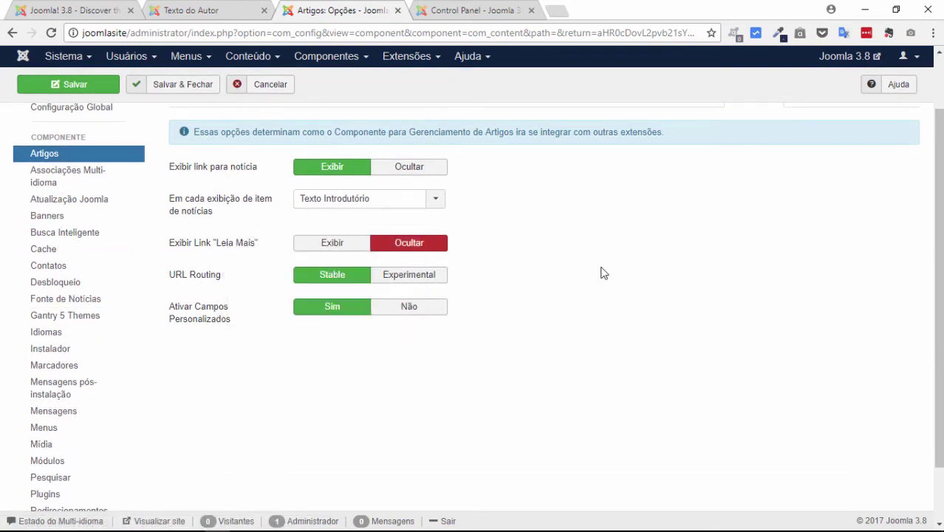
pyautogui.click(419, 284)
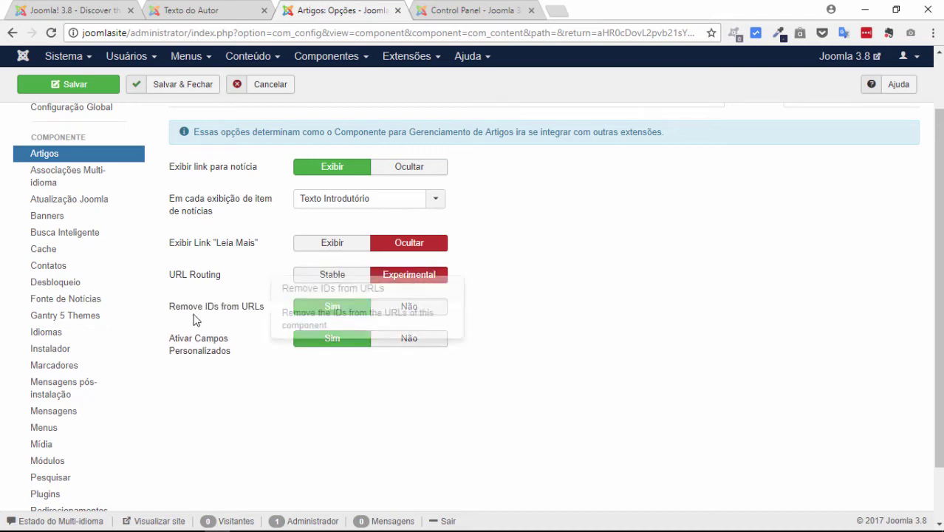
pyautogui.moveTo(219, 319)
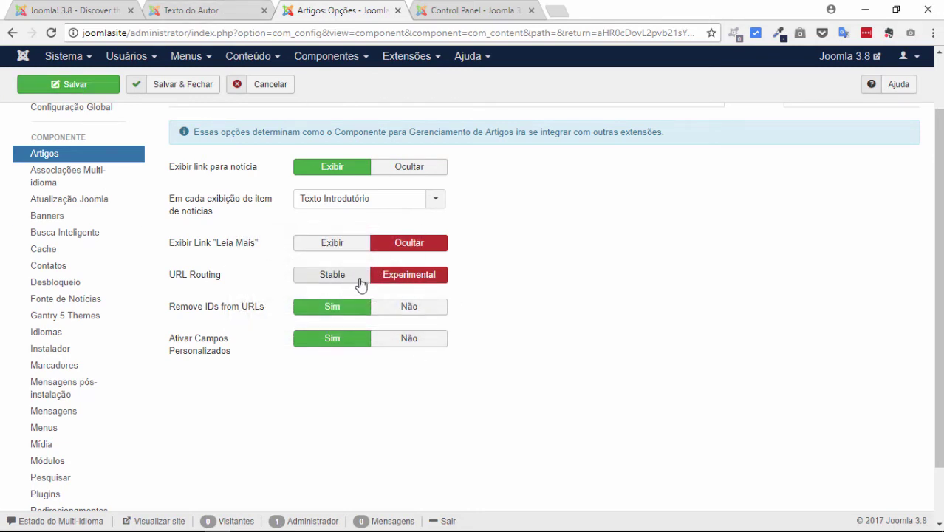
pyautogui.click(102, 90)
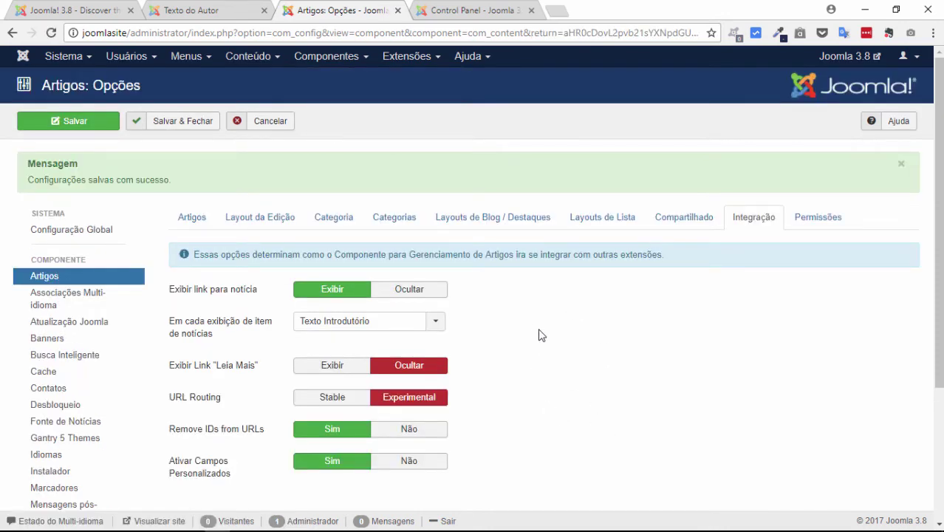
# Reload the "Texto do Autor" article on the demo site using its old URL with the ID
pyautogui.scroll(-1, 539, 333)
pyautogui.click(193, 10)
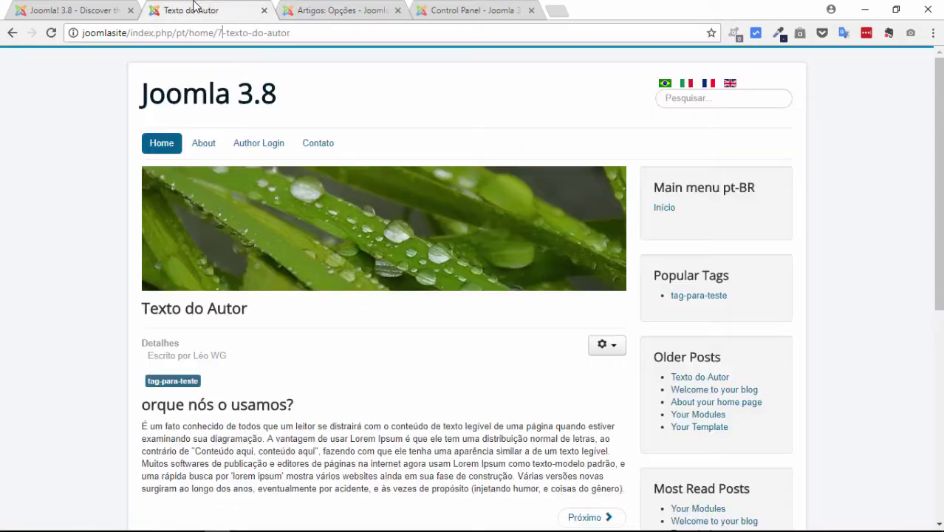
pyautogui.click(51, 32)
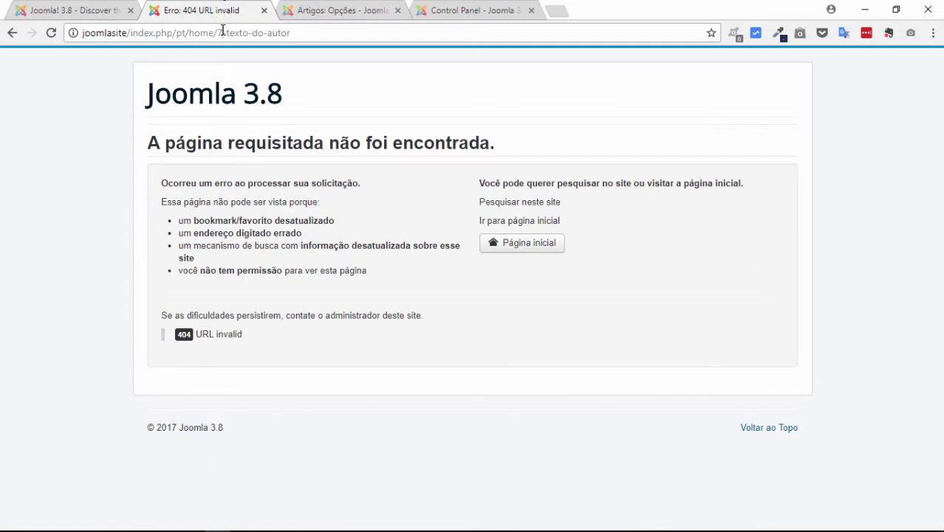
# Remove the "7-" prefix from the article's URL and load joomlasite/index.php/pt/home/texto-do-autor
pyautogui.doubleClick(219, 32)
pyautogui.press('Delete')
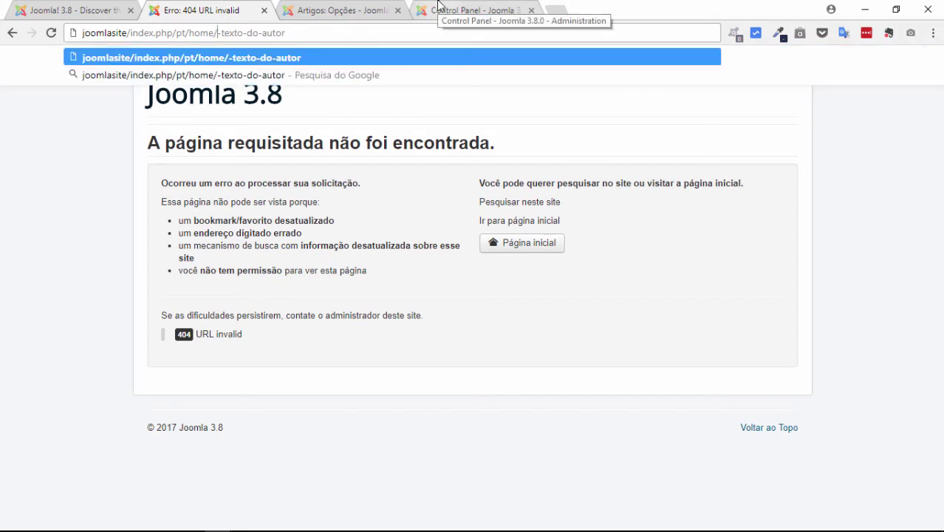
pyautogui.press('Delete')
pyautogui.press('Return')
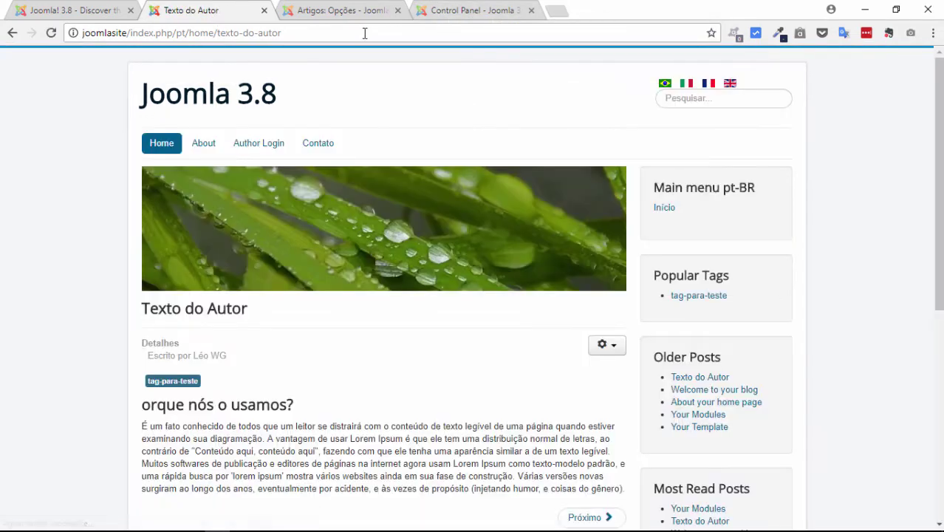
# Open the "Welcome to your blog" article, highlight its URL and compare it with the article routing options
pyautogui.click(694, 392)
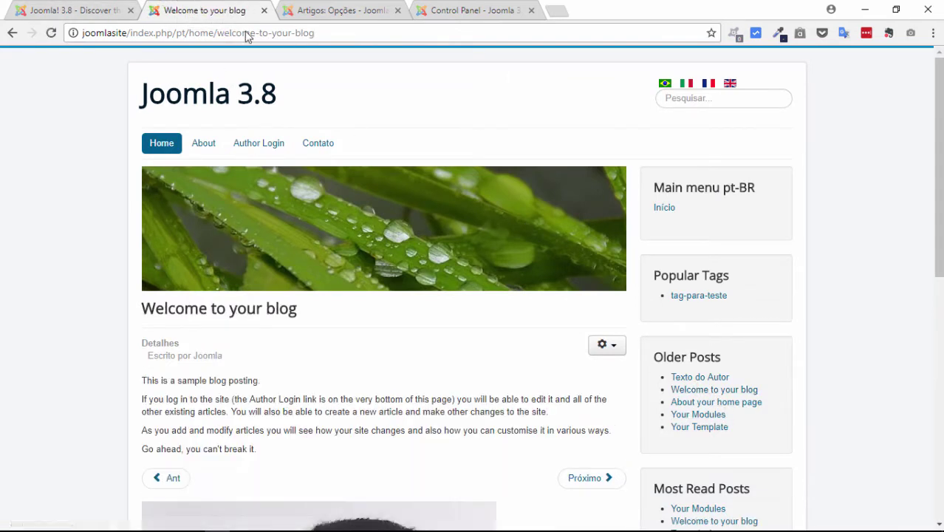
pyautogui.click(225, 29)
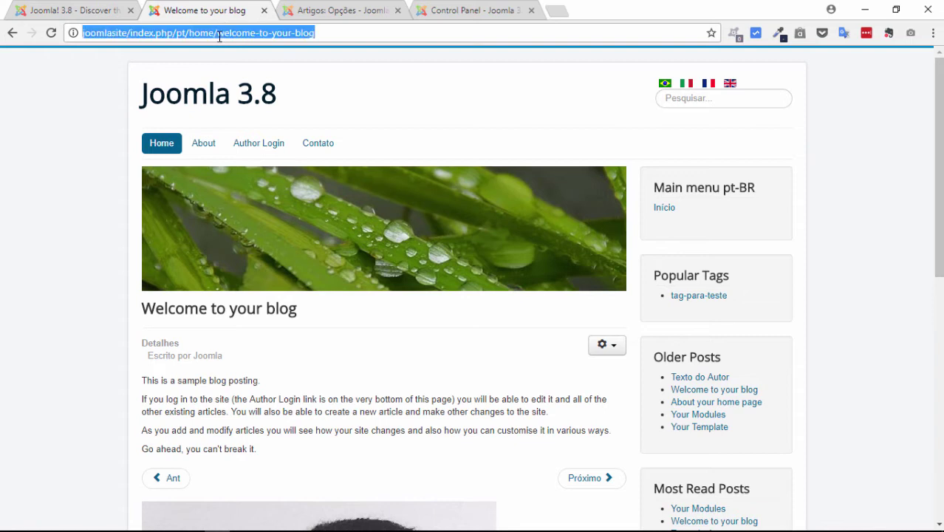
pyautogui.click(228, 34)
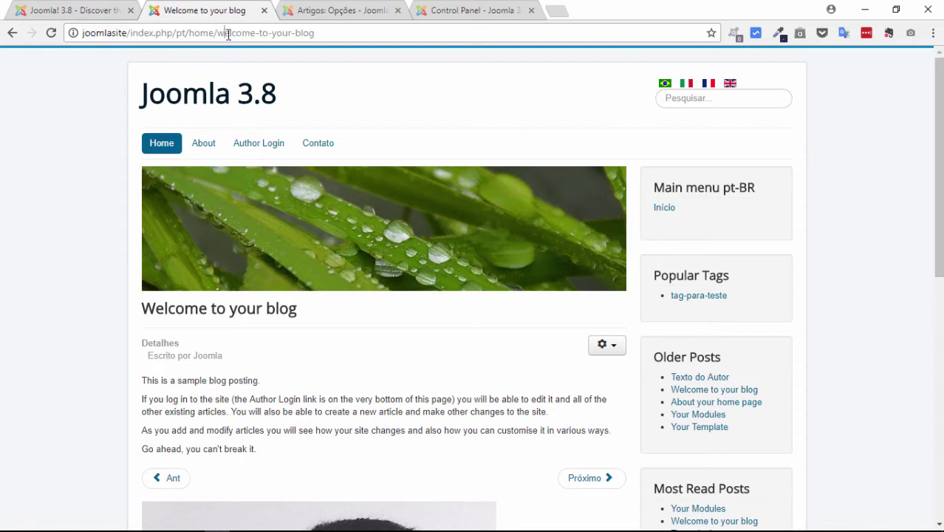
pyautogui.moveTo(225, 32); pyautogui.dragTo(351, 33)
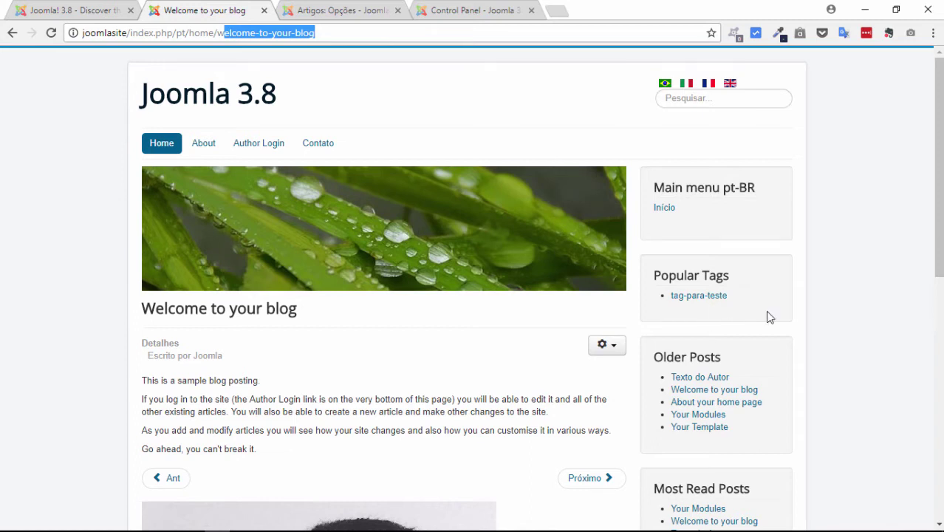
pyautogui.click(220, 34)
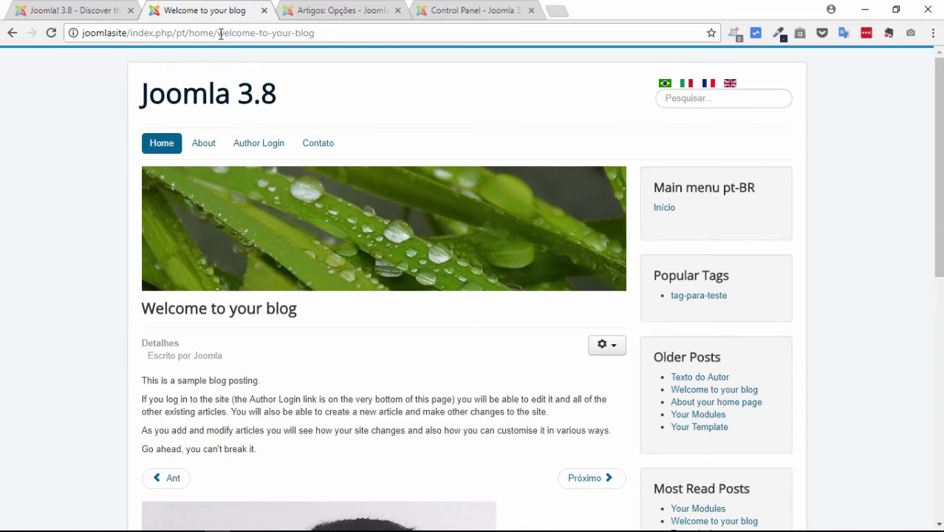
pyautogui.moveTo(327, 33); pyautogui.dragTo(11, 31)
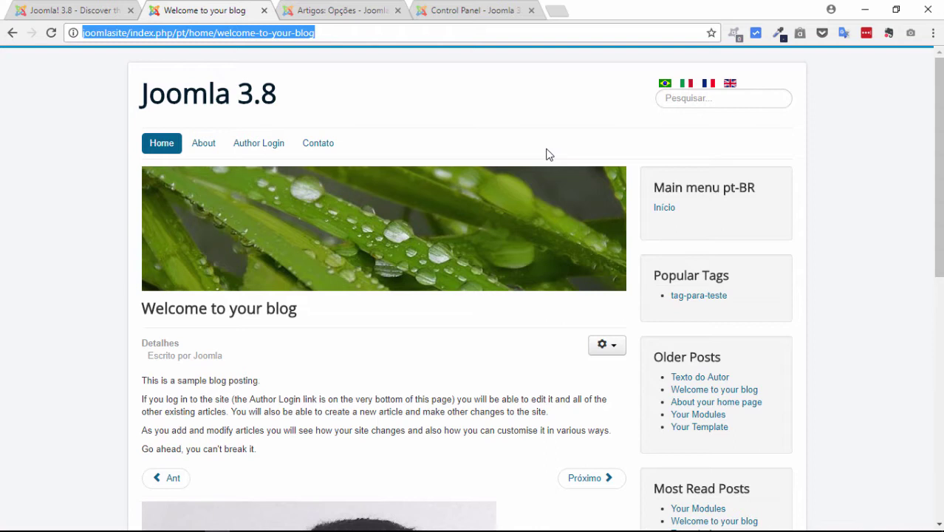
pyautogui.click(333, 9)
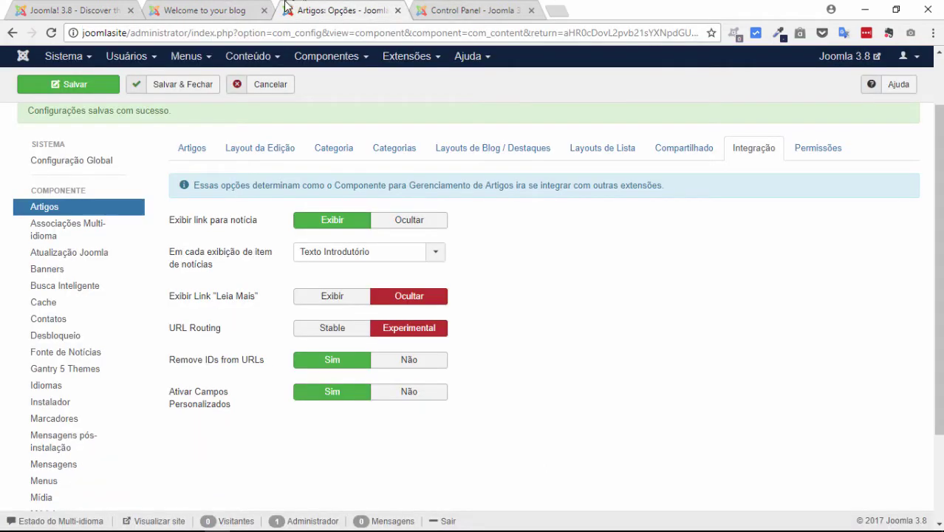
pyautogui.click(208, 9)
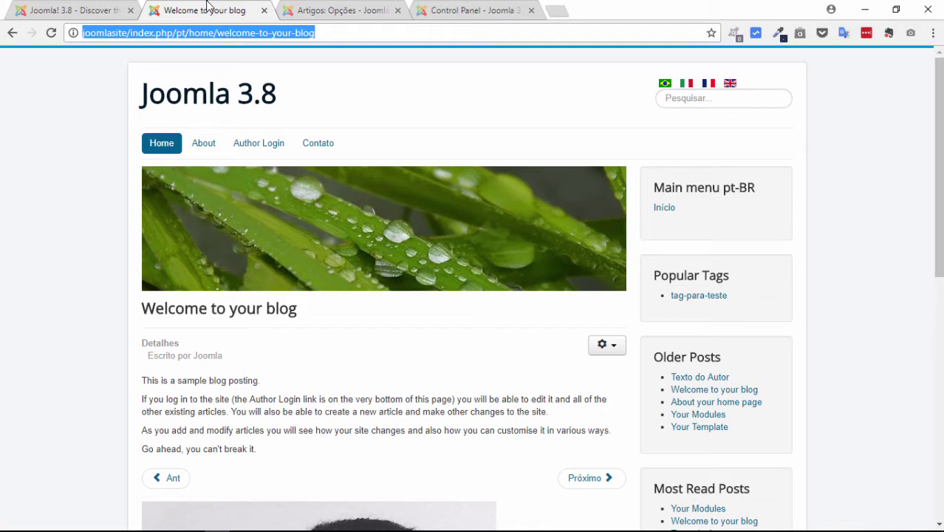
# Review the Joomla! 3.8 feature page, including the improved routing system and the Joomla! 4 migration section
pyautogui.click(55, 9)
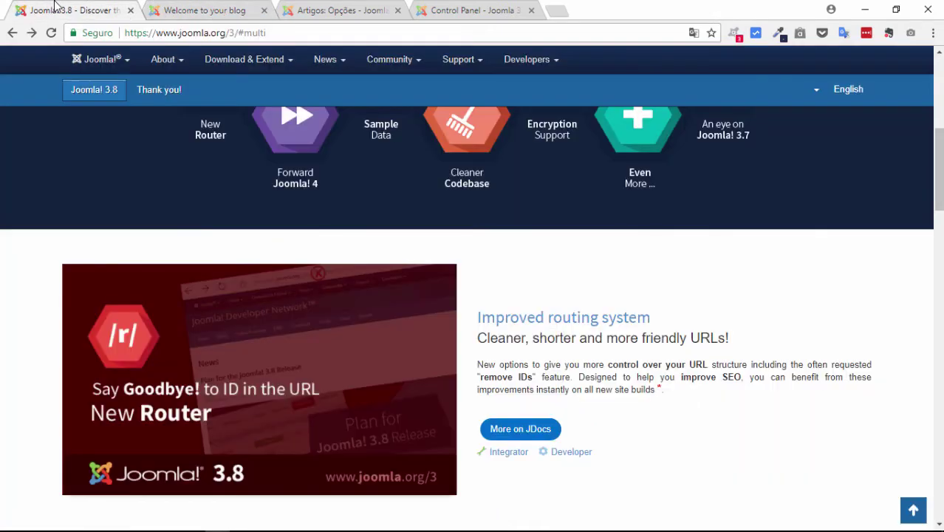
pyautogui.scroll(3, 325, 332)
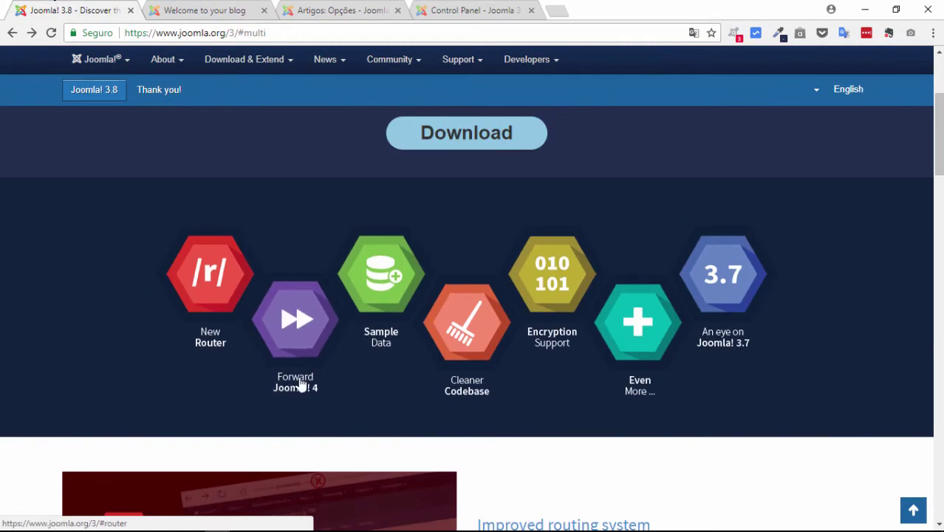
pyautogui.scroll(-2, 299, 384)
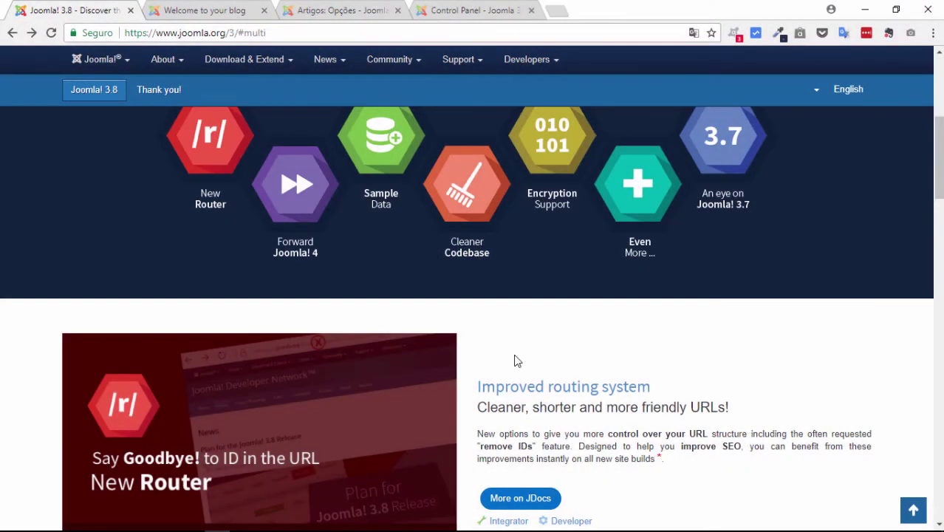
pyautogui.scroll(-2, 384, 248)
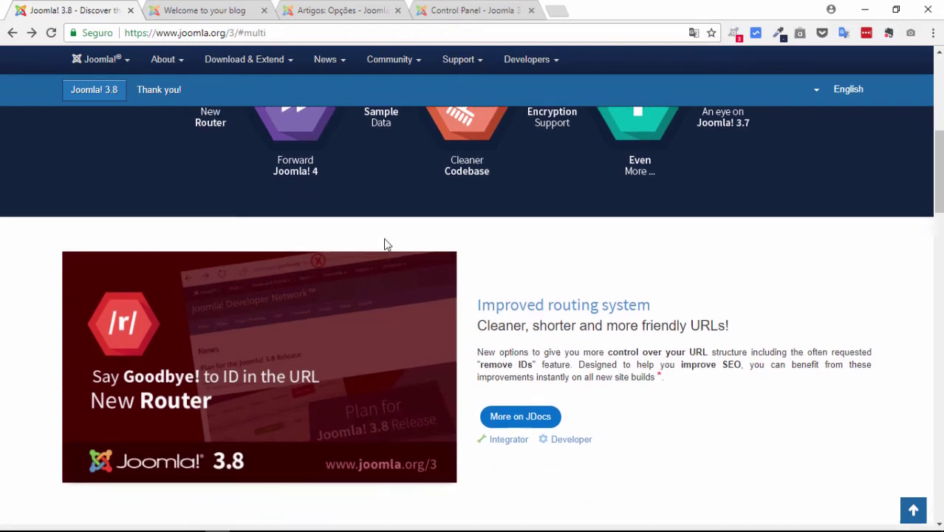
pyautogui.scroll(-8, 381, 316)
pyautogui.scroll(3, 386, 321)
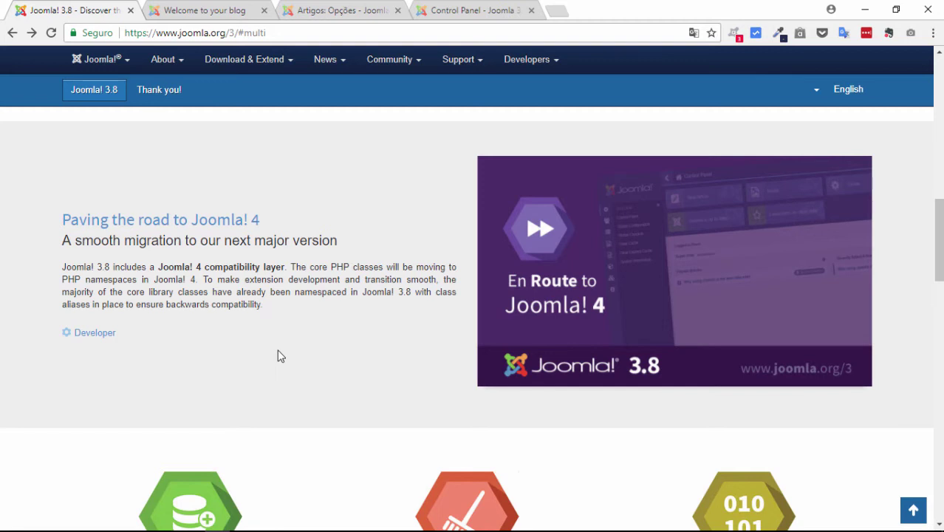
pyautogui.scroll(8, 281, 356)
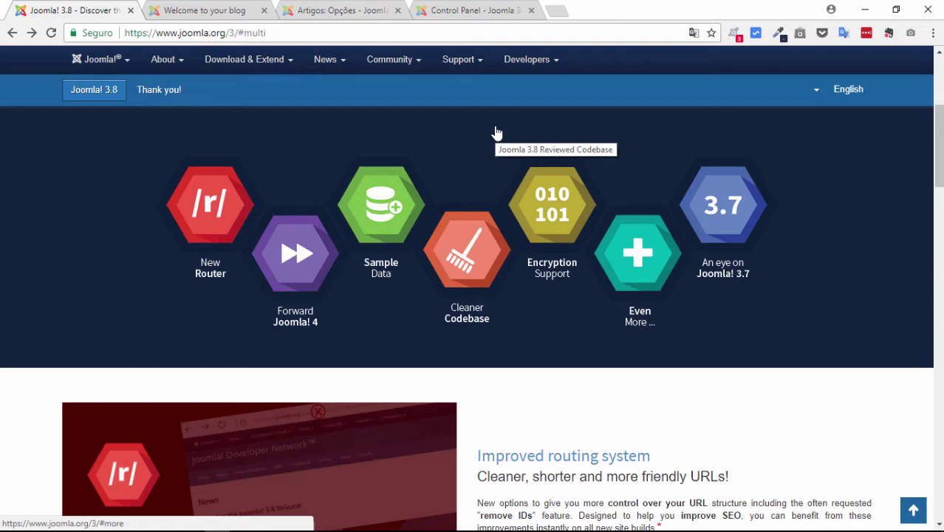
# Try to install the Blog Sample data from the control panel of the Joomla 3.8.0 test site
pyautogui.click(458, 10)
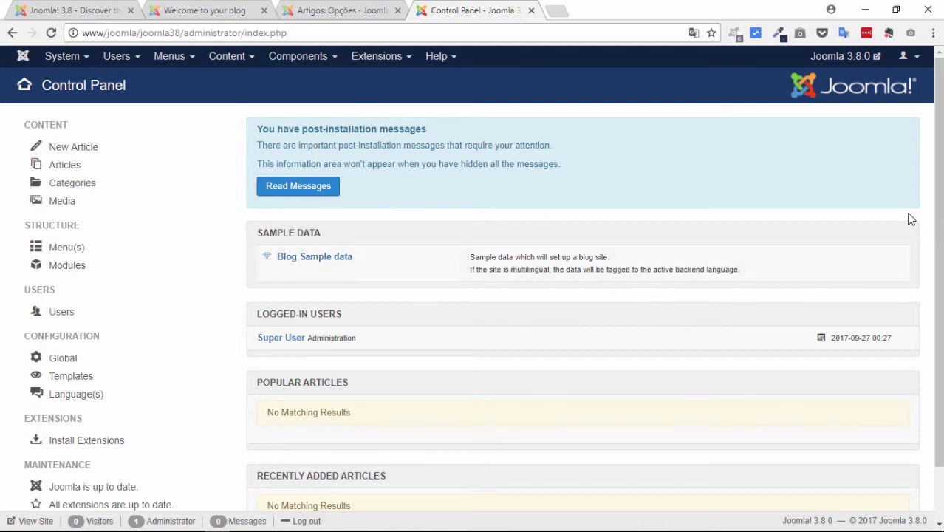
pyautogui.click(331, 258)
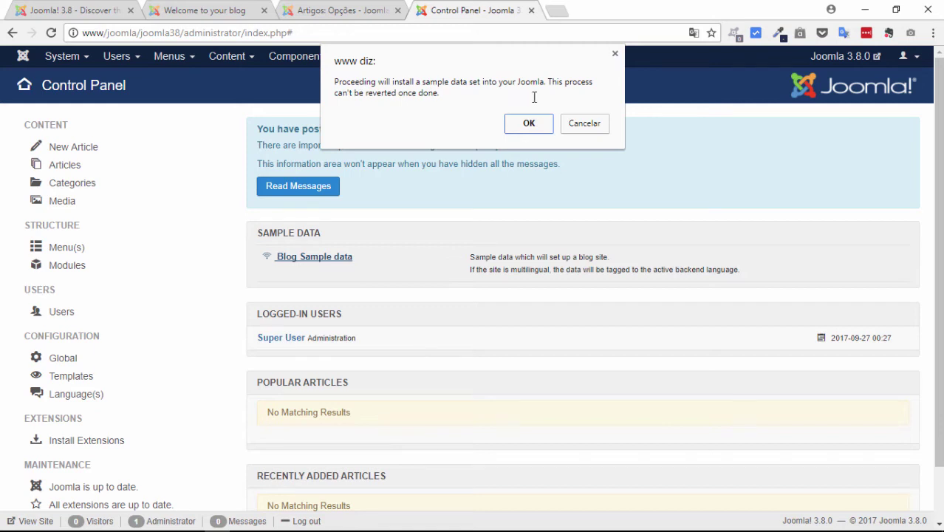
pyautogui.click(528, 130)
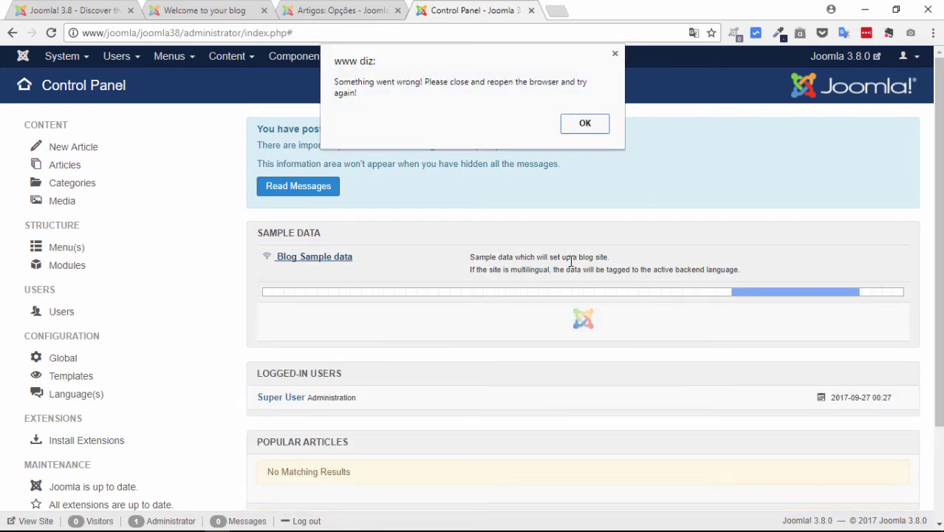
# Dismiss the error alert, finish installing the Blog Sample data and check the blog on the test site's front end
pyautogui.click(581, 132)
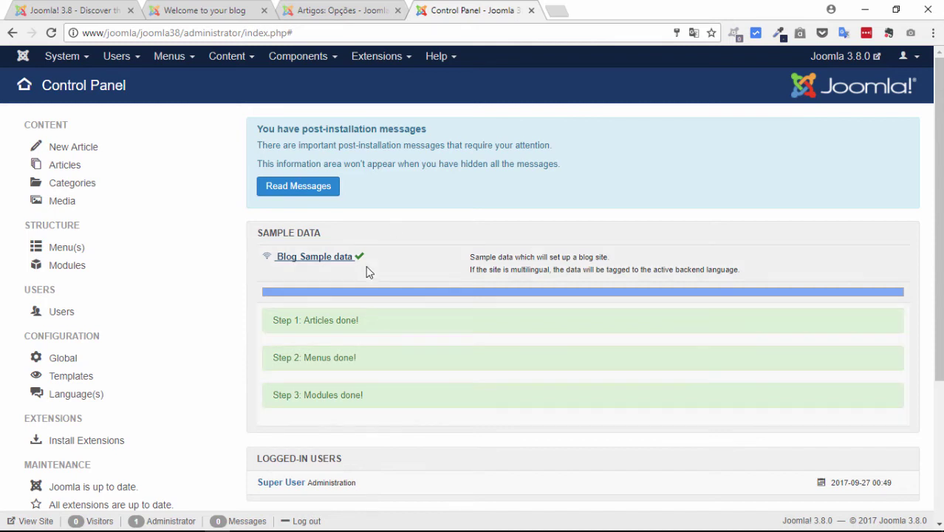
pyautogui.click(860, 56)
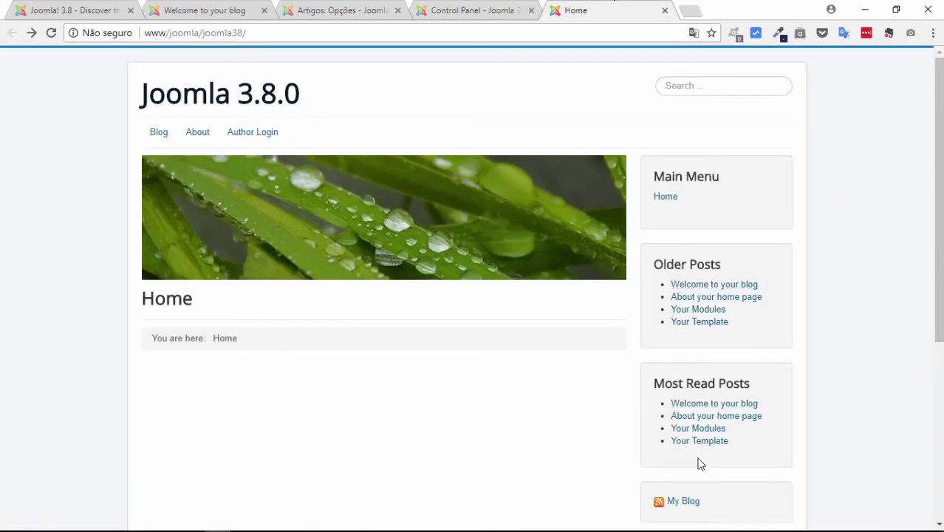
pyautogui.click(485, 9)
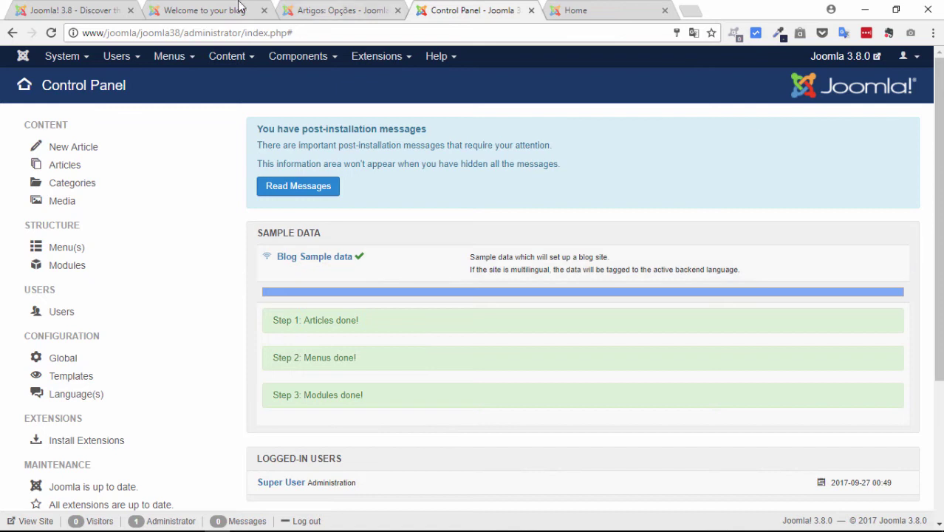
# Review the Joomla! 3.8 feature page, focusing on the Cleaner Codebase and Encryption Support sections
pyautogui.click(38, 9)
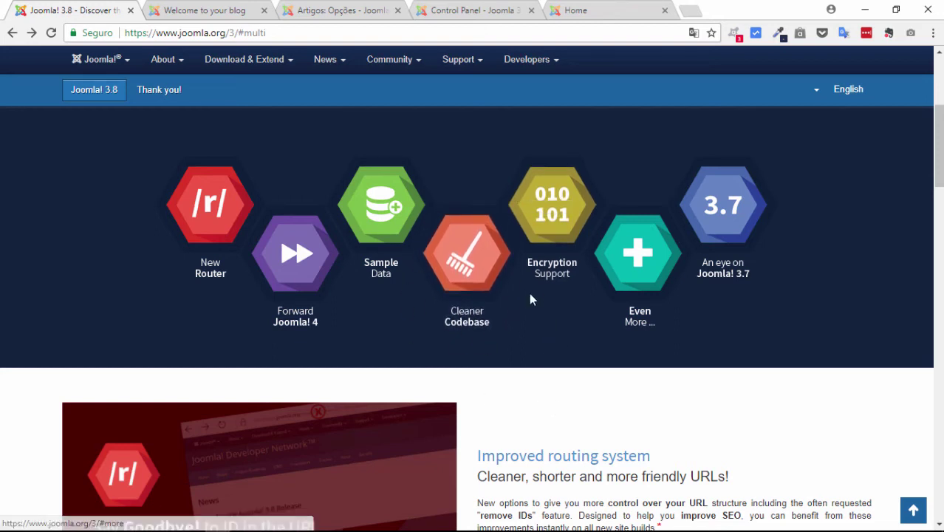
pyautogui.scroll(-7, 475, 319)
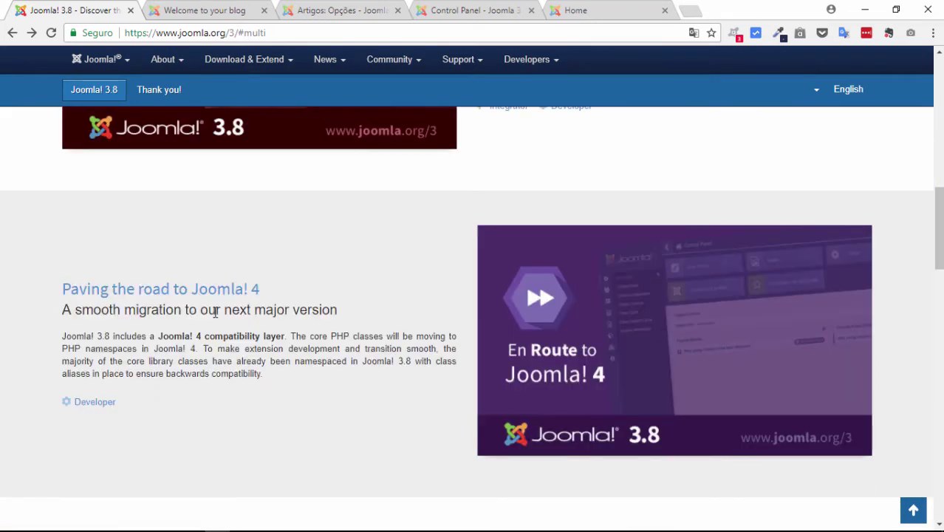
pyautogui.scroll(7, 215, 311)
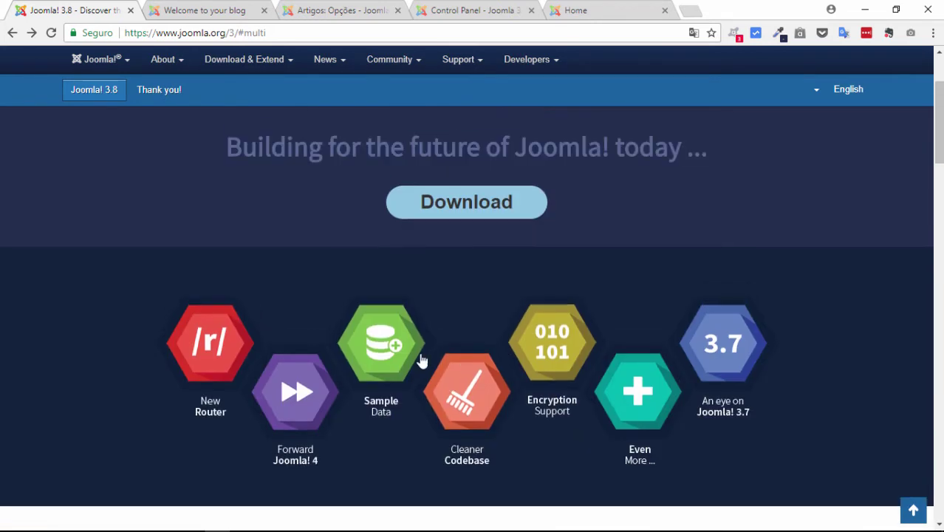
pyautogui.click(541, 397)
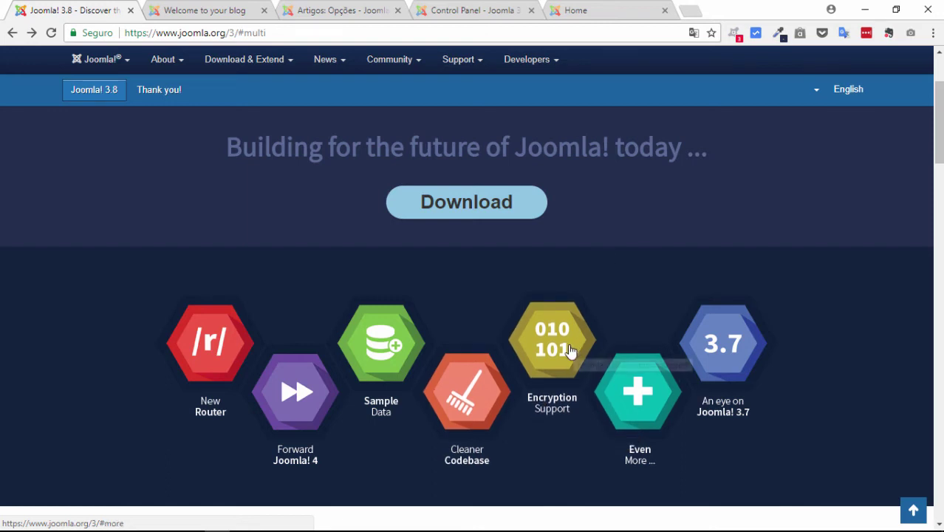
pyautogui.scroll(-1, 545, 378)
pyautogui.scroll(-1, 545, 361)
pyautogui.scroll(-2, 541, 358)
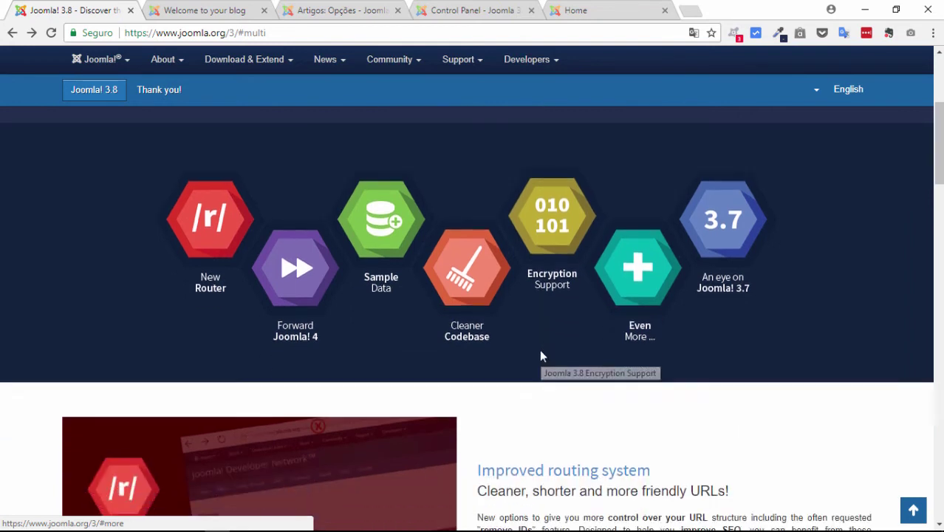
pyautogui.scroll(-1, 568, 347)
# Open the GitHub pull request on Encryption Support and read its summary of changes and testing instructions
pyautogui.click(658, 388)
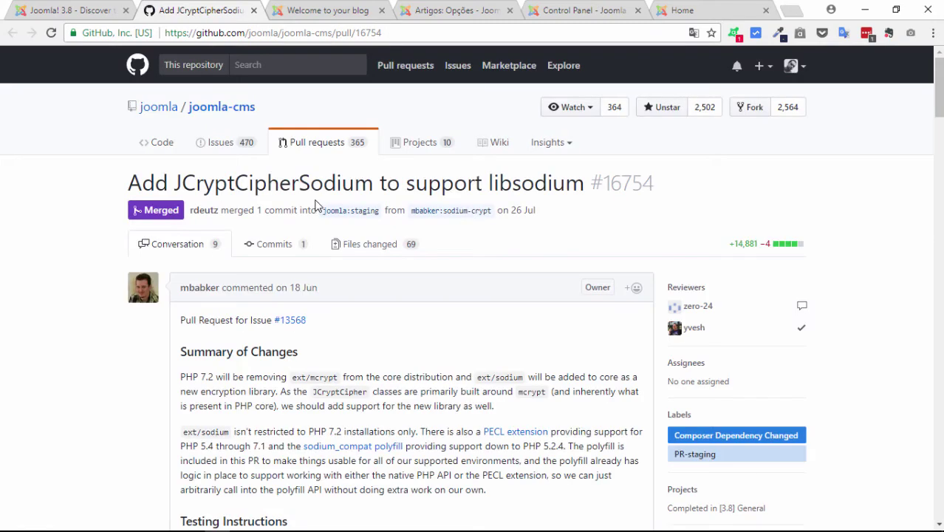
pyautogui.scroll(-1, 322, 183)
pyautogui.scroll(-2, 325, 182)
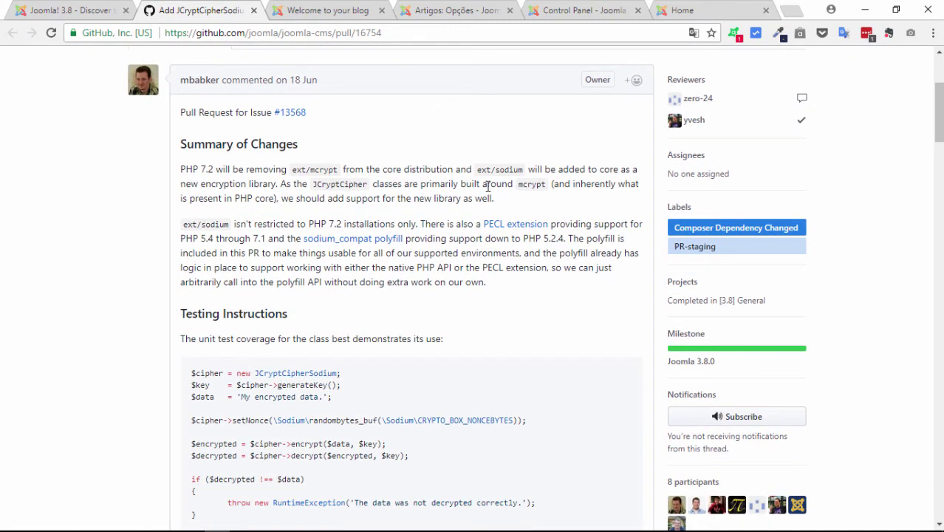
pyautogui.scroll(-3, 321, 161)
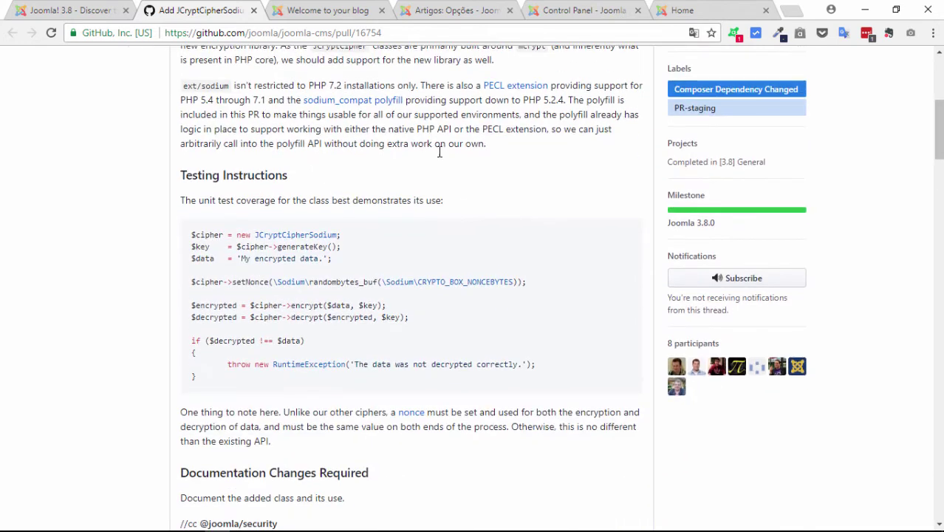
pyautogui.scroll(-1, 354, 172)
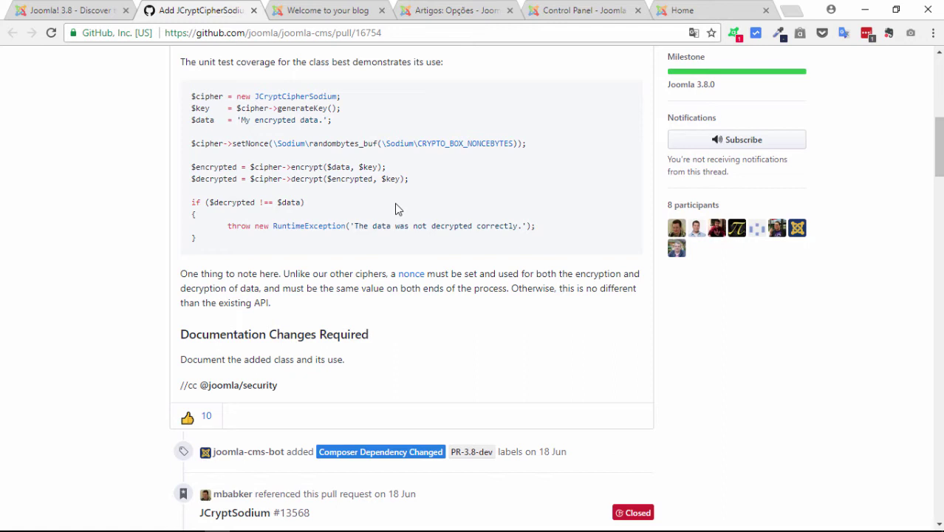
# Return to the Joomla! 3.8 feature page and go to its "Wait! There's more ..." section of additional improvements
pyautogui.hotkey('ctrl', 'shift', 'Tab')
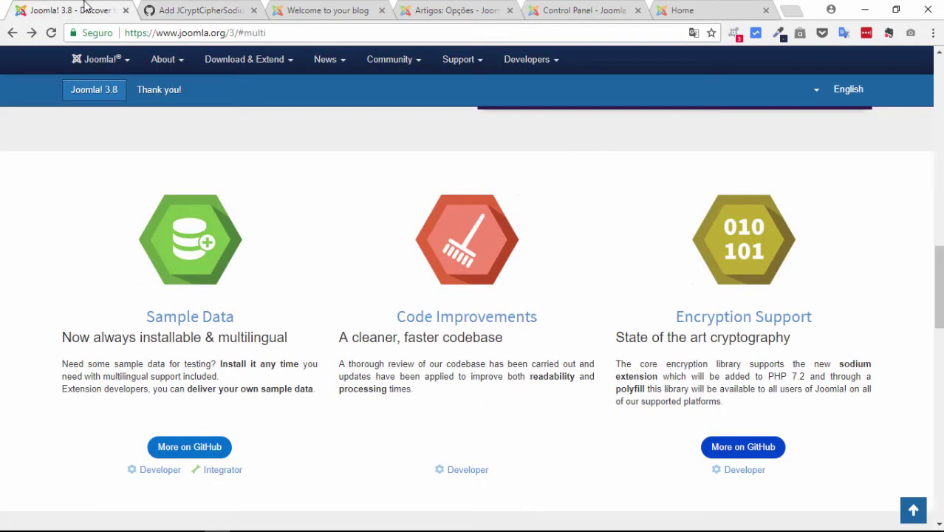
pyautogui.scroll(5, 628, 262)
pyautogui.scroll(-1, 629, 268)
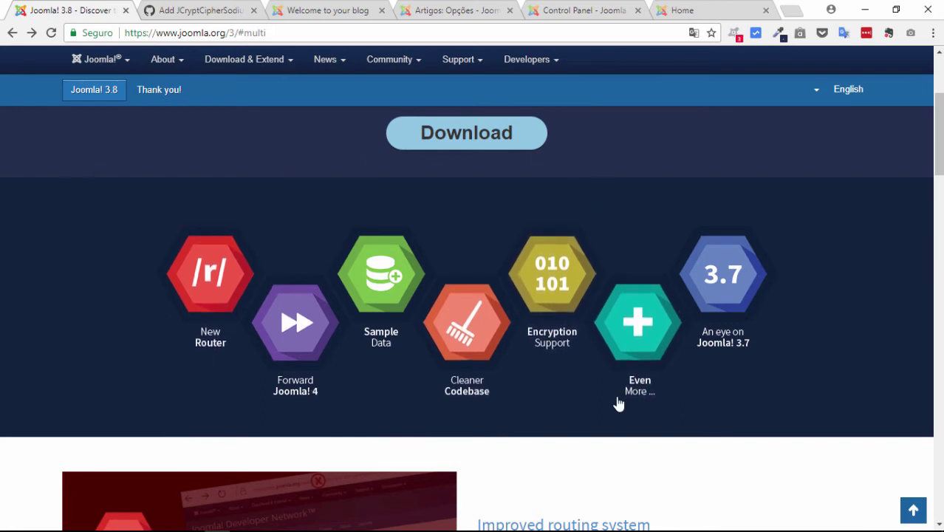
pyautogui.click(649, 313)
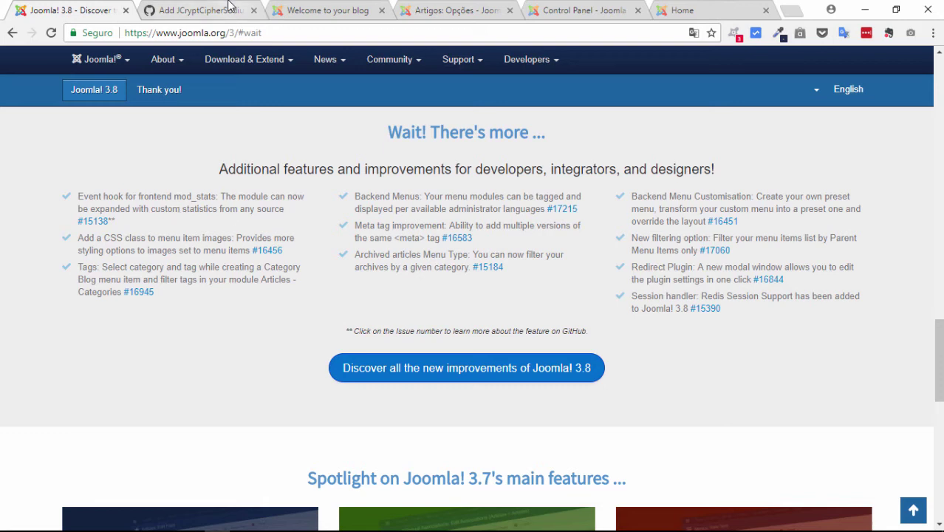
pyautogui.click(319, 8)
pyautogui.click(413, 9)
pyautogui.click(317, 9)
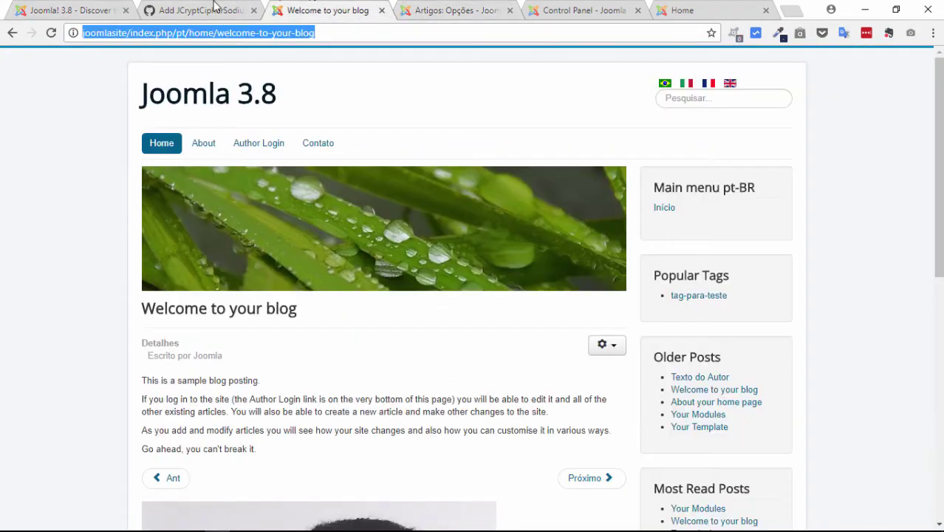
pyautogui.click(192, 9)
pyautogui.click(94, 5)
# Open the control panel of the joomlasite administration and examine its Site Information module
pyautogui.click(464, 9)
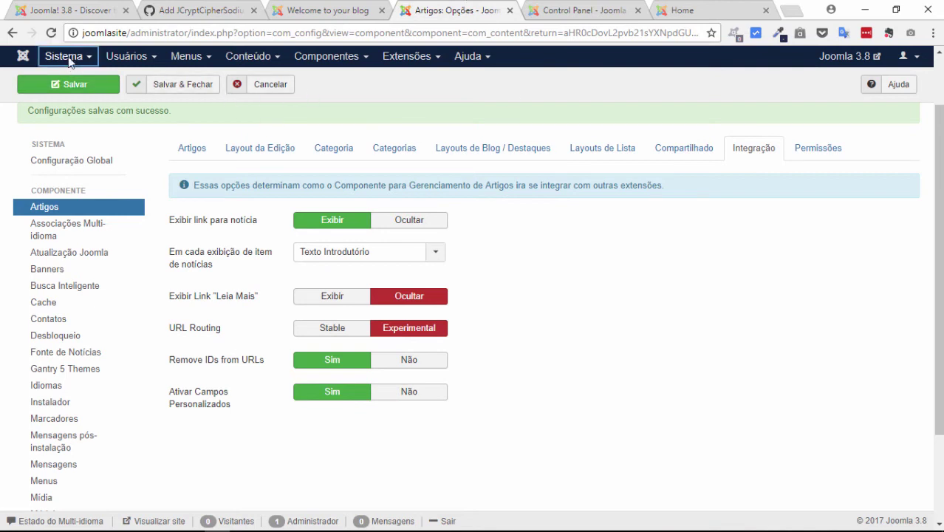
pyautogui.click(248, 56)
pyautogui.click(64, 56)
pyautogui.click(72, 77)
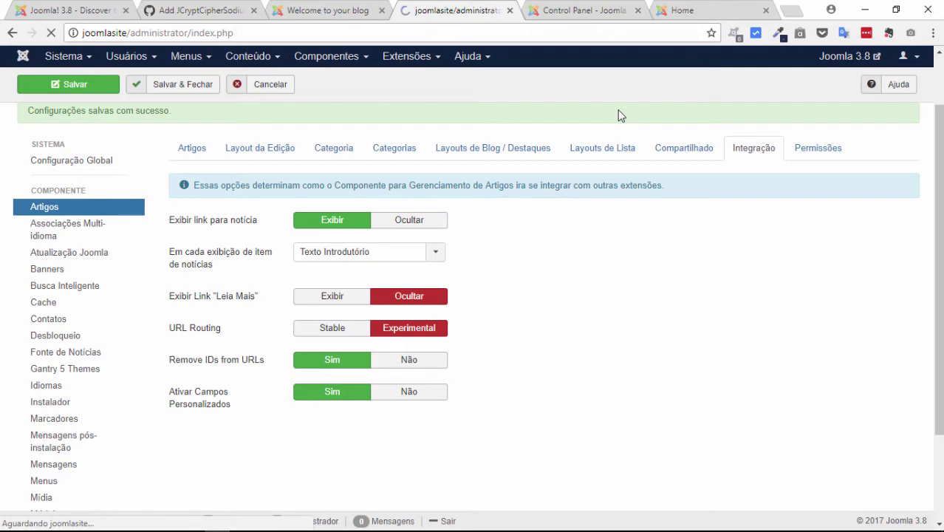
pyautogui.scroll(-2, 665, 169)
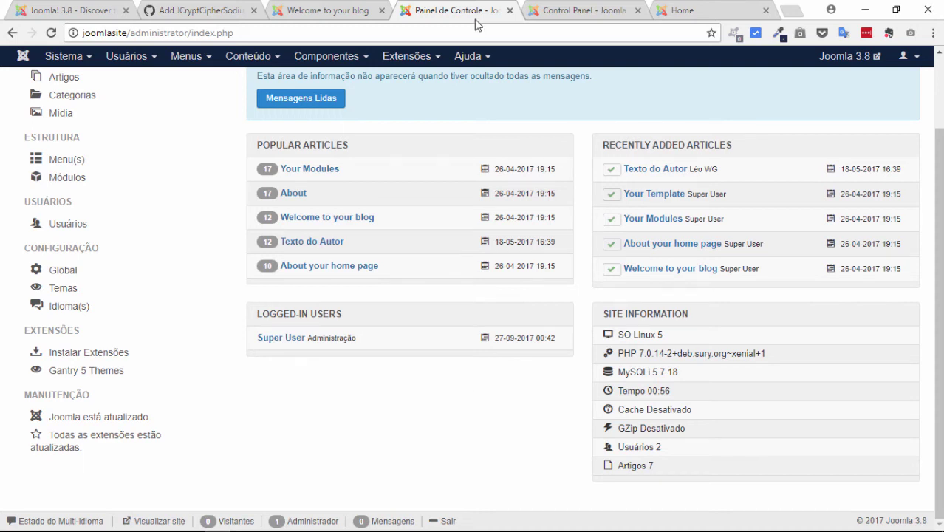
# Recheck the list of additional features and improvements on the Joomla! 3.8 feature page
pyautogui.click(70, 9)
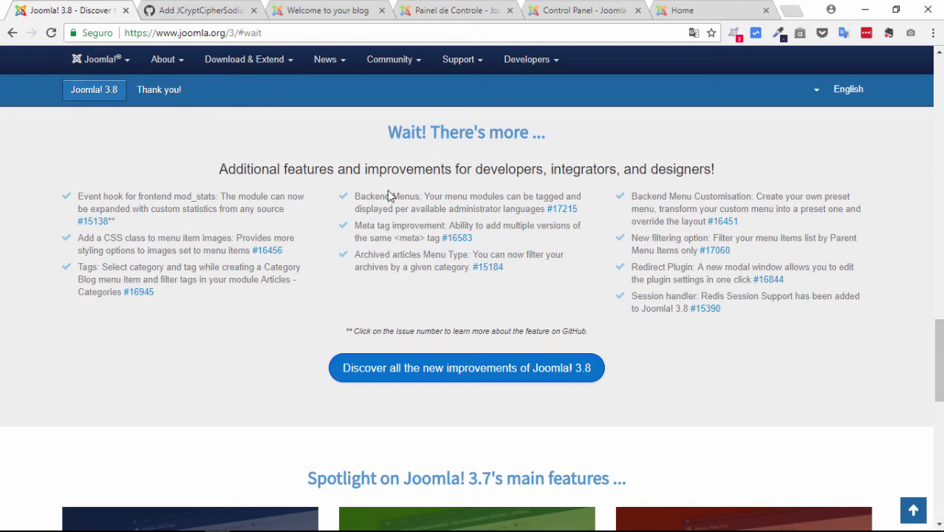
pyautogui.click(350, 7)
pyautogui.click(77, 7)
# Open the Home item of the joomlasite Main Menu and examine the Image CSS Style option in its link type settings
pyautogui.click(468, 8)
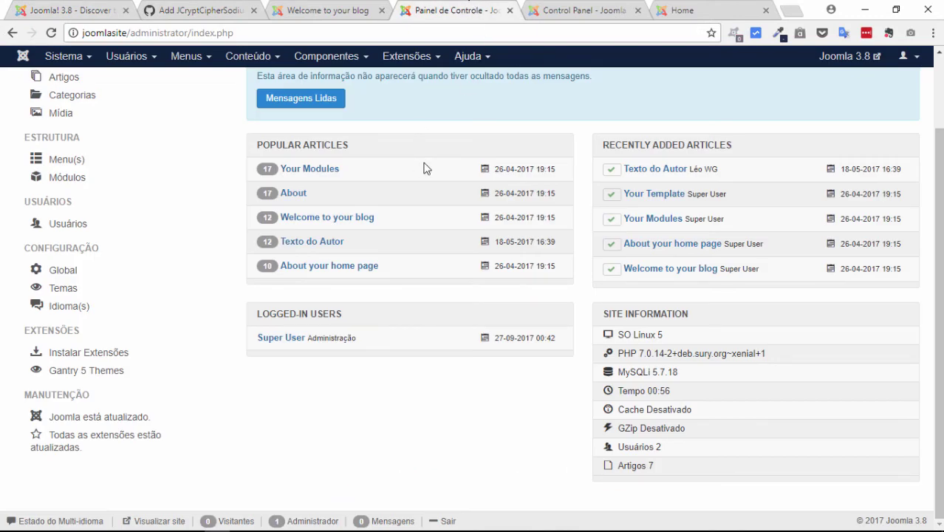
pyautogui.scroll(2, 613, 156)
pyautogui.click(189, 59)
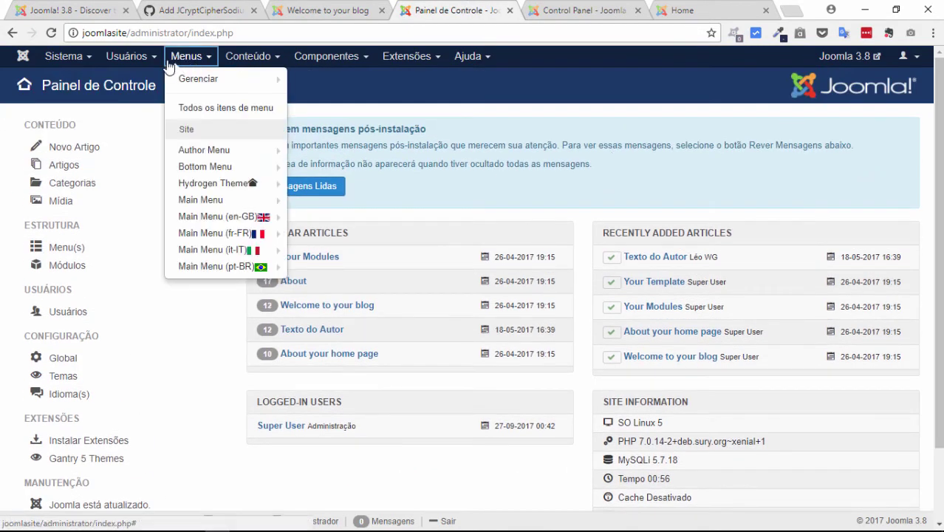
pyautogui.click(129, 58)
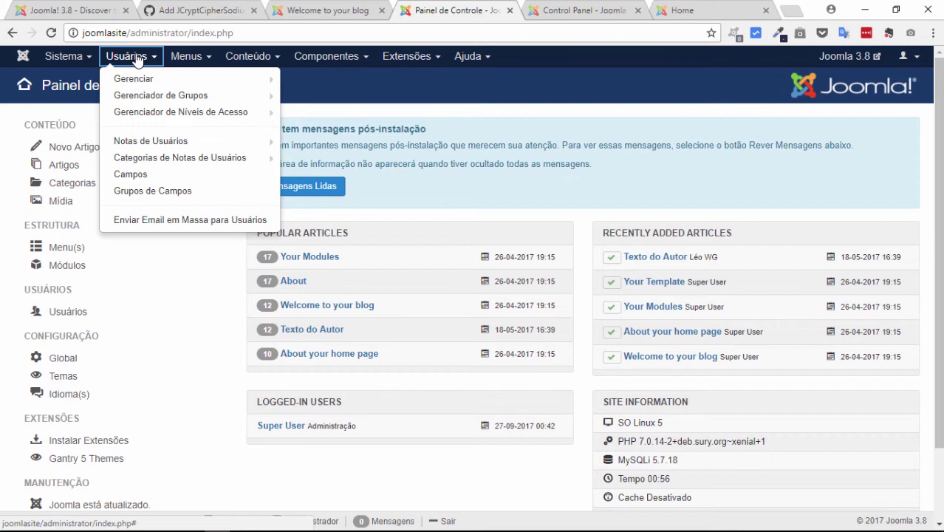
pyautogui.click(186, 56)
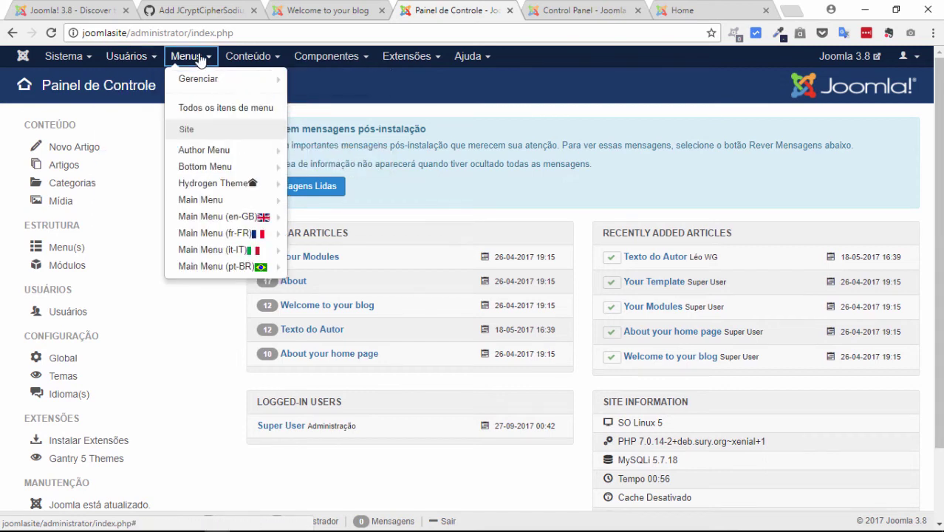
pyautogui.click(203, 199)
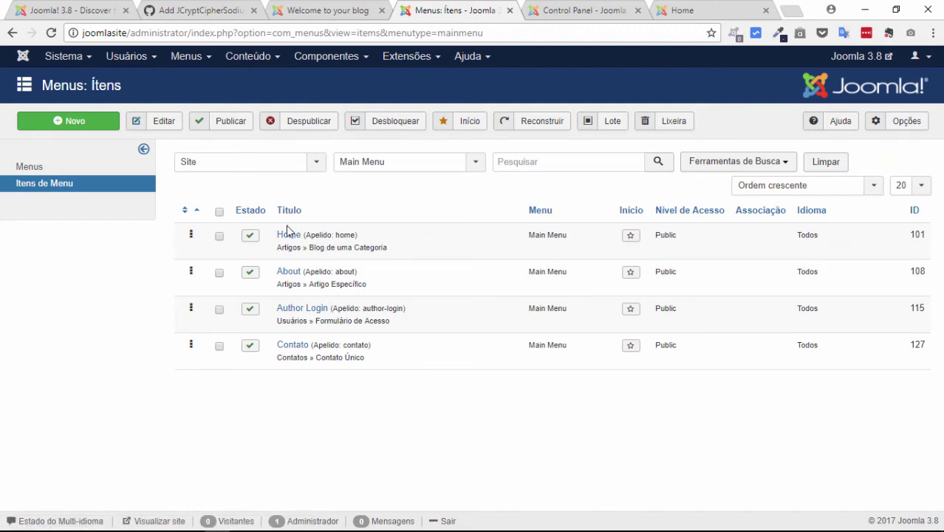
pyautogui.click(289, 235)
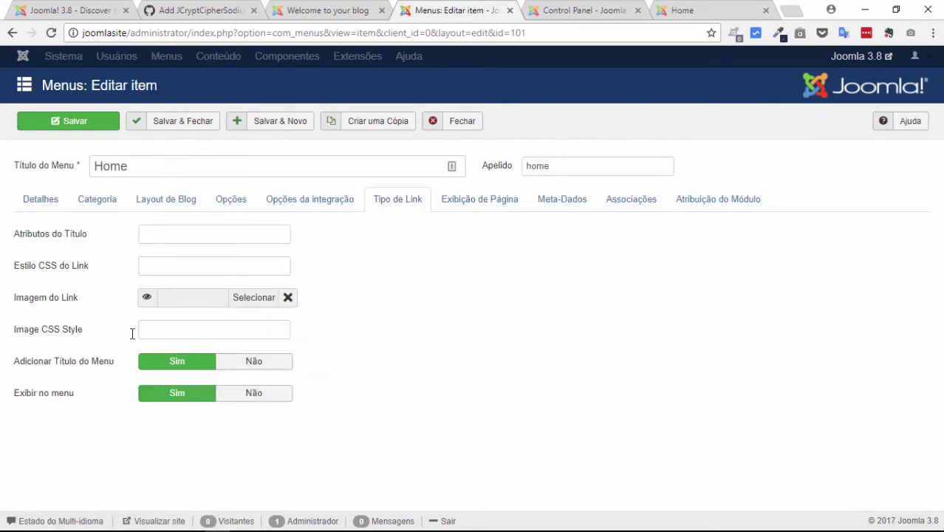
pyautogui.moveTo(37, 342)
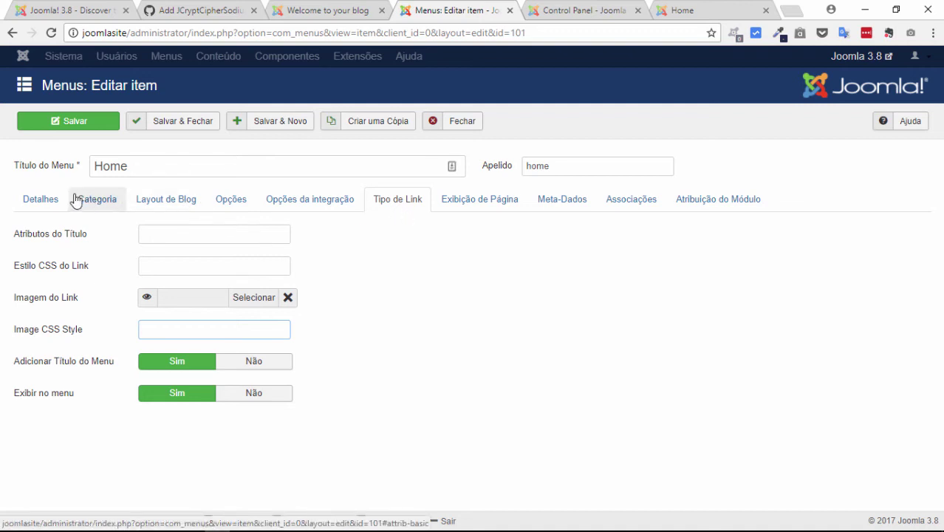
# Examine the tag filter choices (Marcadores) in the Home menu item's details, then close the item without changes
pyautogui.click(46, 210)
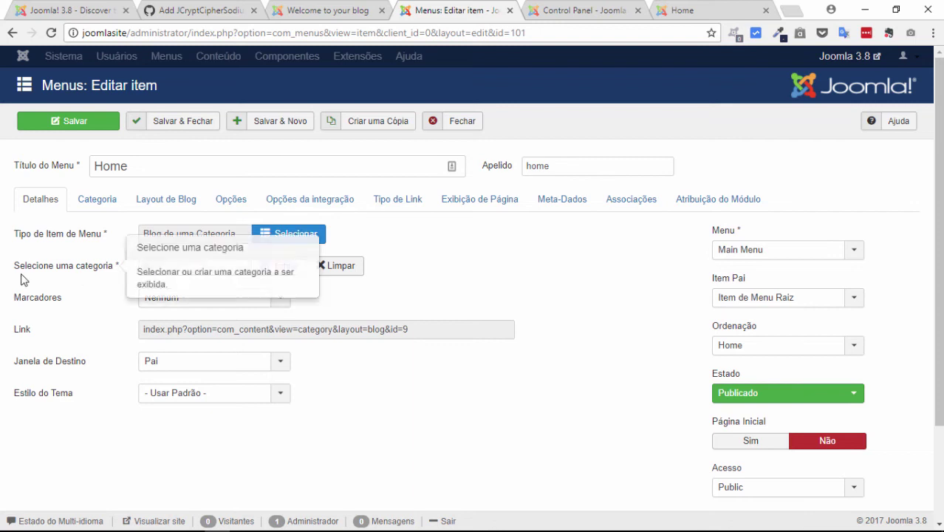
pyautogui.click(243, 298)
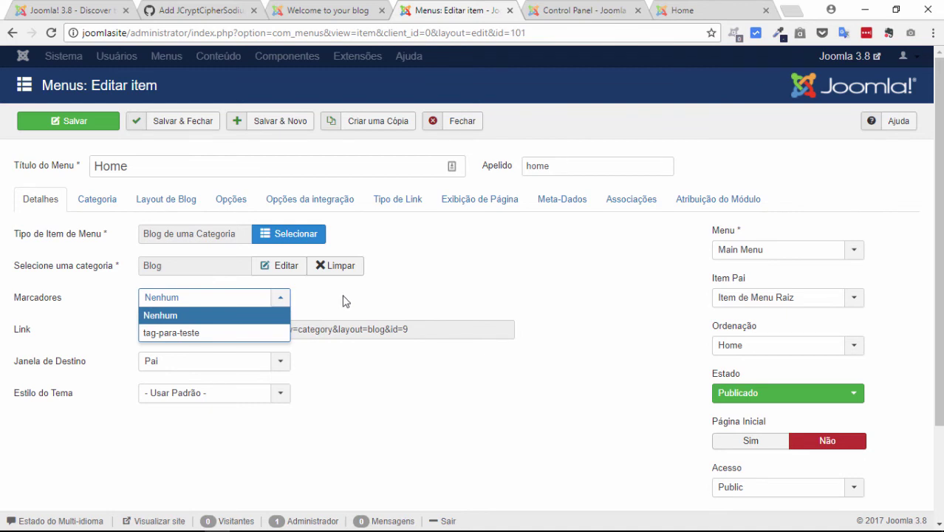
pyautogui.click(510, 308)
pyautogui.click(451, 120)
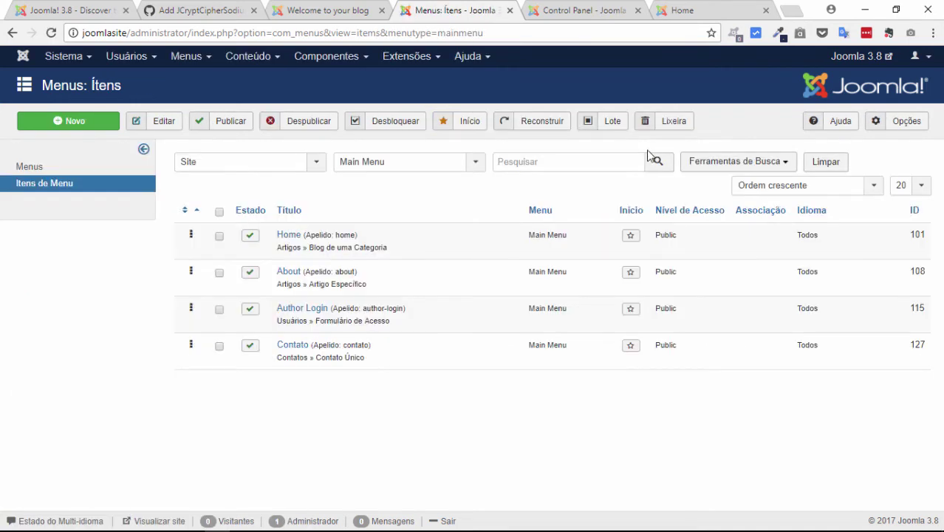
# List the site modules instead of the administrator modules and look through the list for the article category module
pyautogui.click(406, 56)
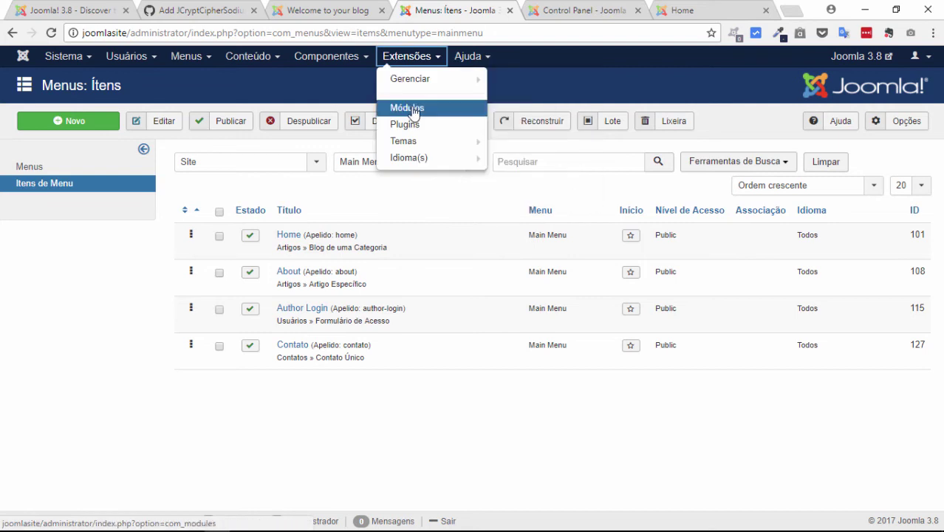
pyautogui.click(413, 110)
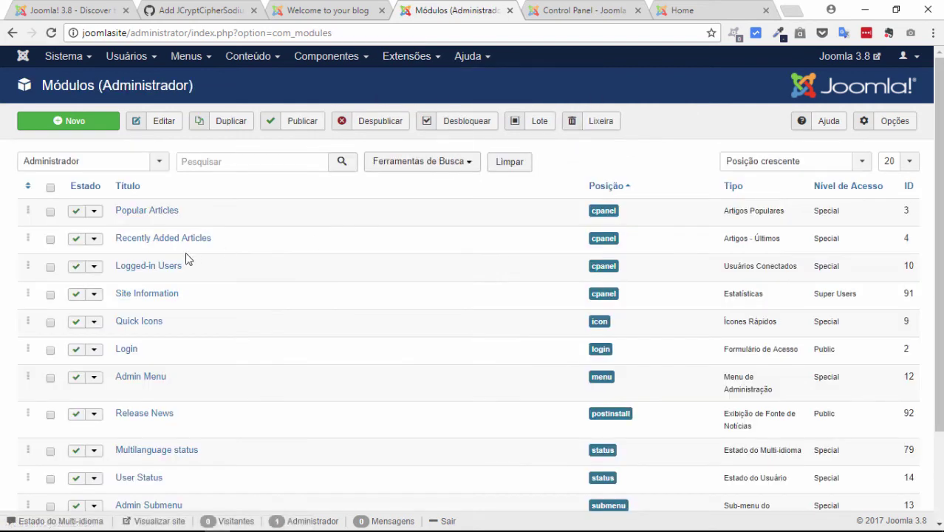
pyautogui.click(130, 169)
pyautogui.click(111, 178)
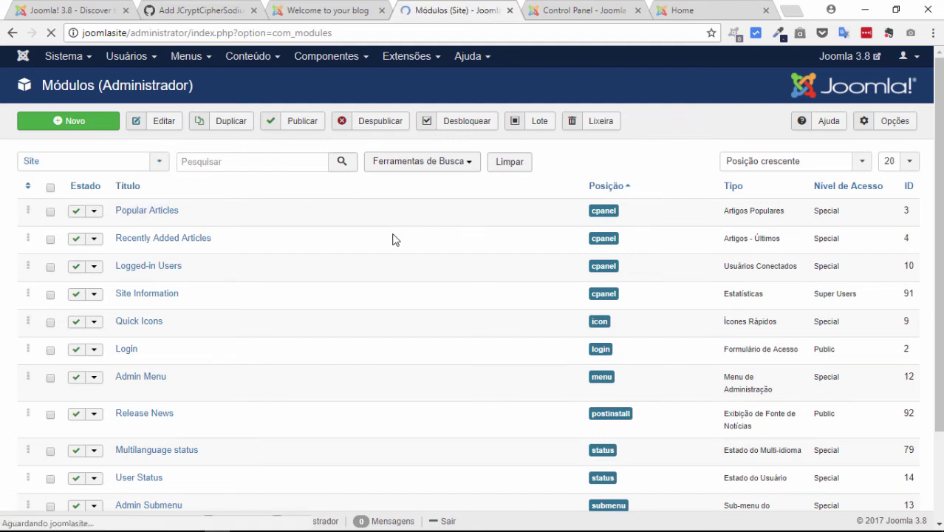
pyautogui.scroll(-1, 227, 238)
pyautogui.scroll(-3, 228, 238)
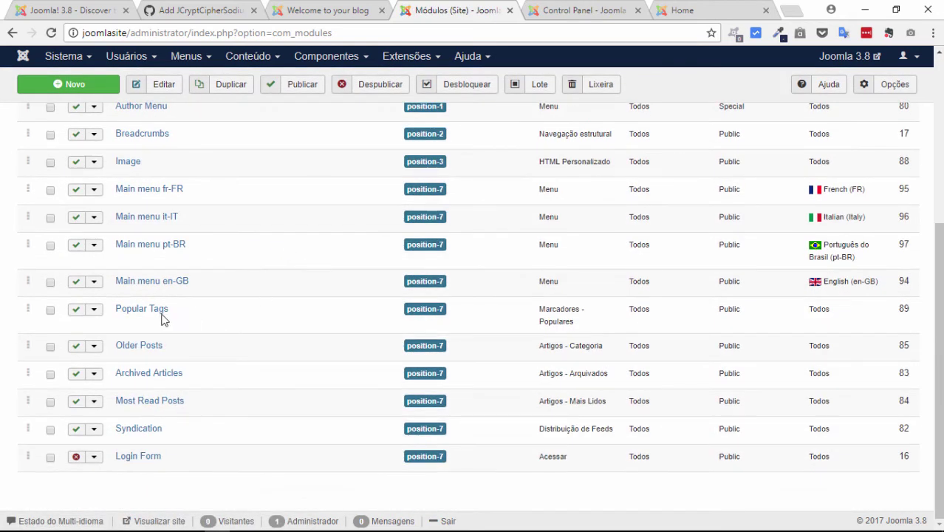
pyautogui.scroll(1, 189, 266)
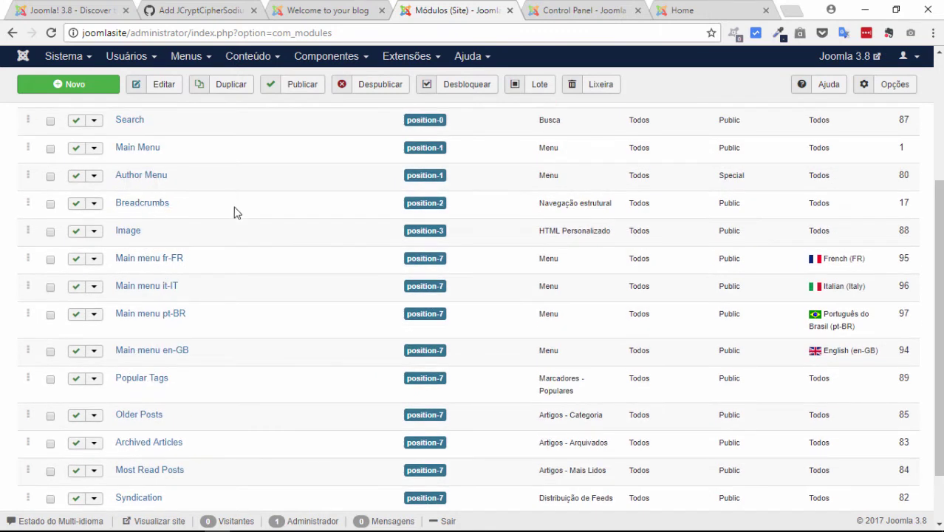
pyautogui.scroll(-1, 236, 211)
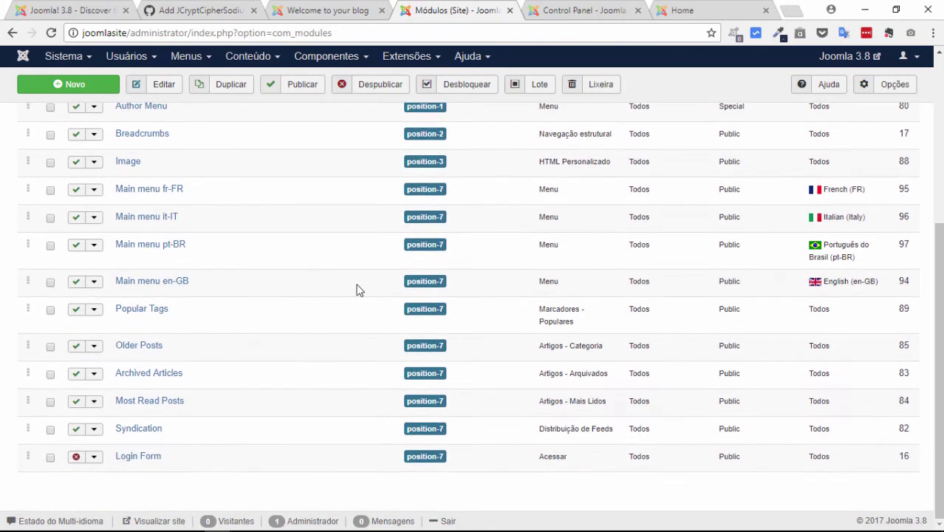
# Examine the Marcadores choices in the Older Posts module's filter options, then close the module without changes
pyautogui.click(152, 347)
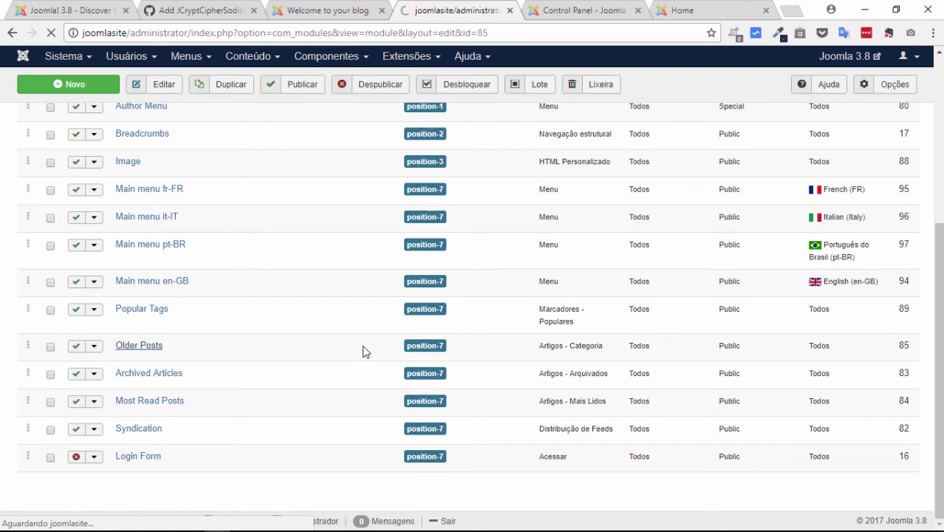
pyautogui.click(319, 206)
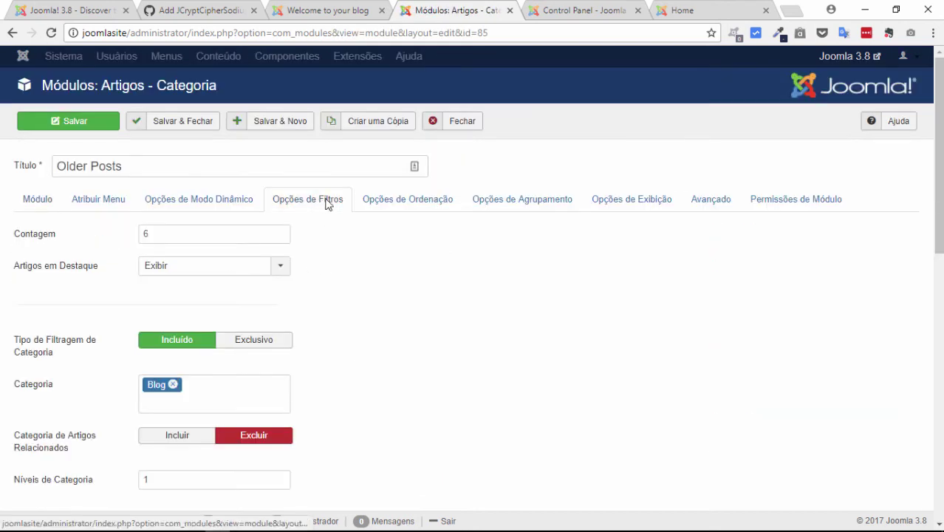
pyautogui.scroll(-3, 509, 286)
pyautogui.scroll(-1, 488, 288)
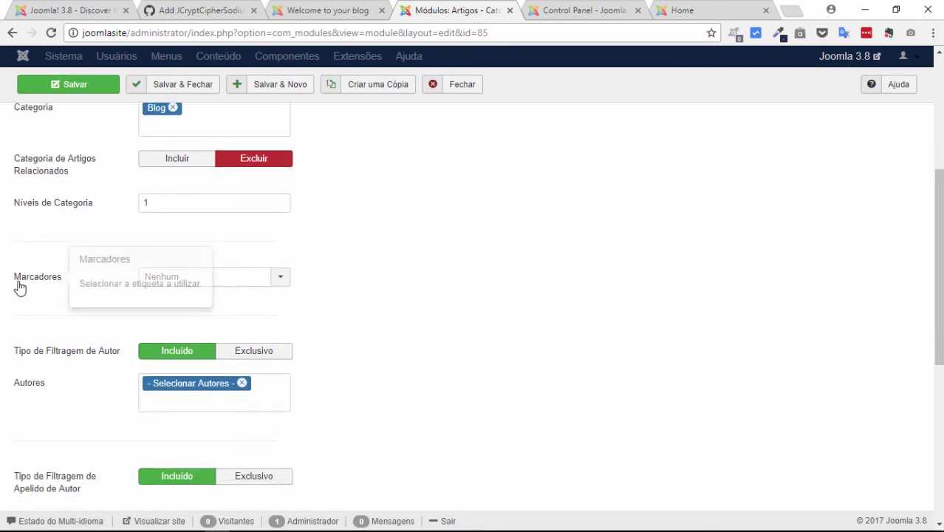
pyautogui.click(240, 279)
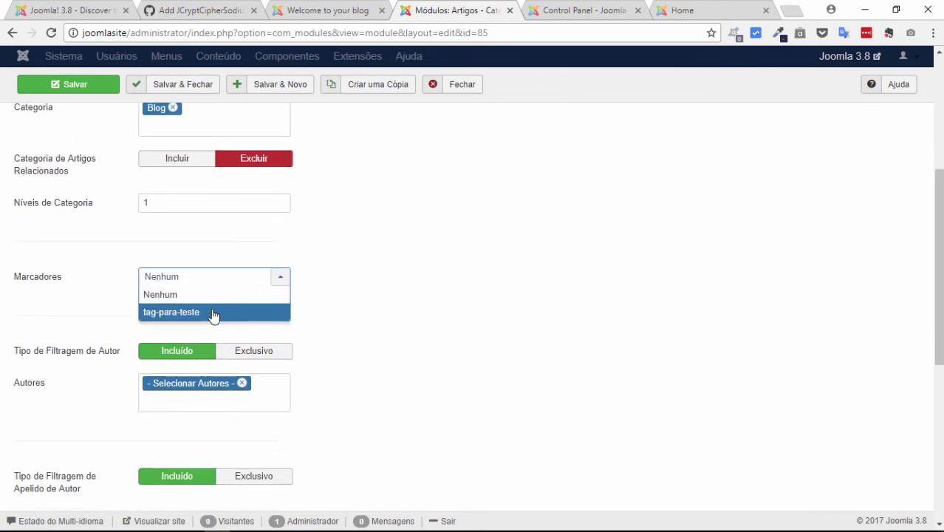
pyautogui.click(410, 274)
pyautogui.scroll(3, 549, 280)
pyautogui.scroll(1, 548, 280)
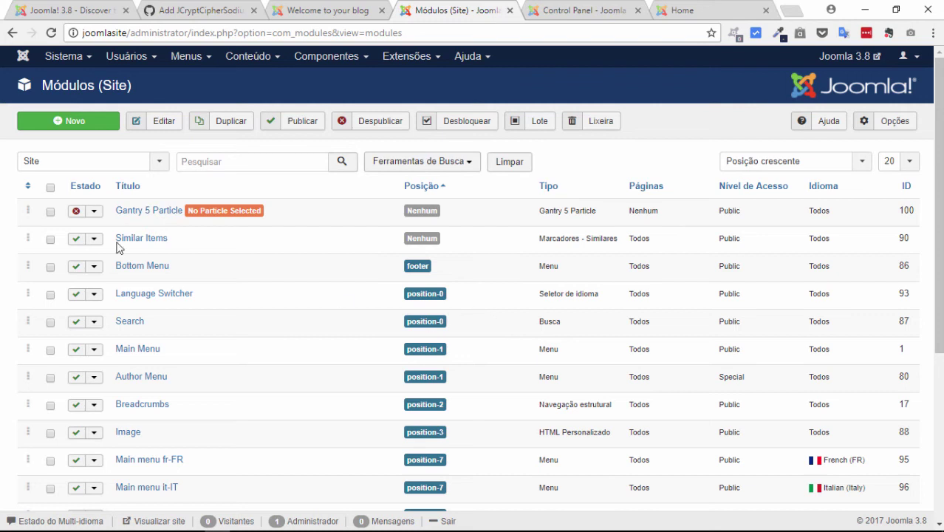
# Open the management list of all site menus
pyautogui.click(188, 59)
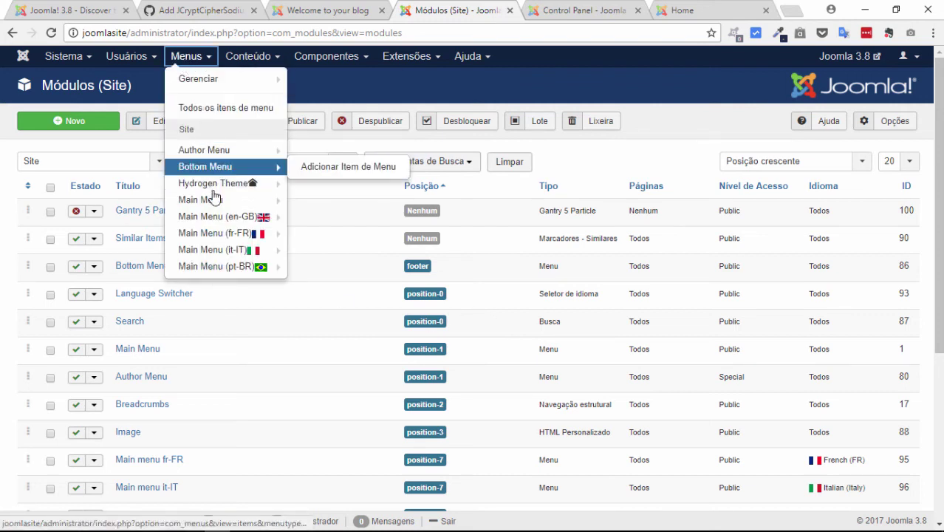
pyautogui.moveTo(214, 201)
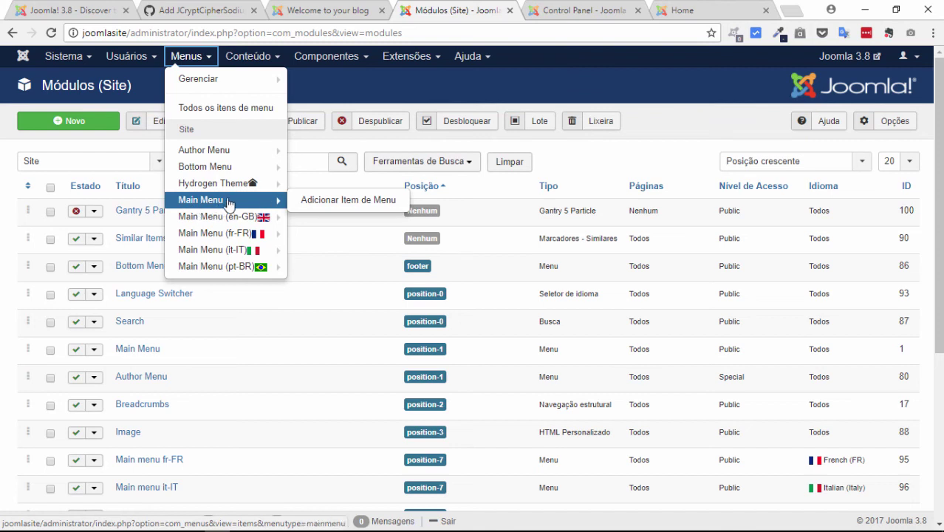
pyautogui.click(603, 74)
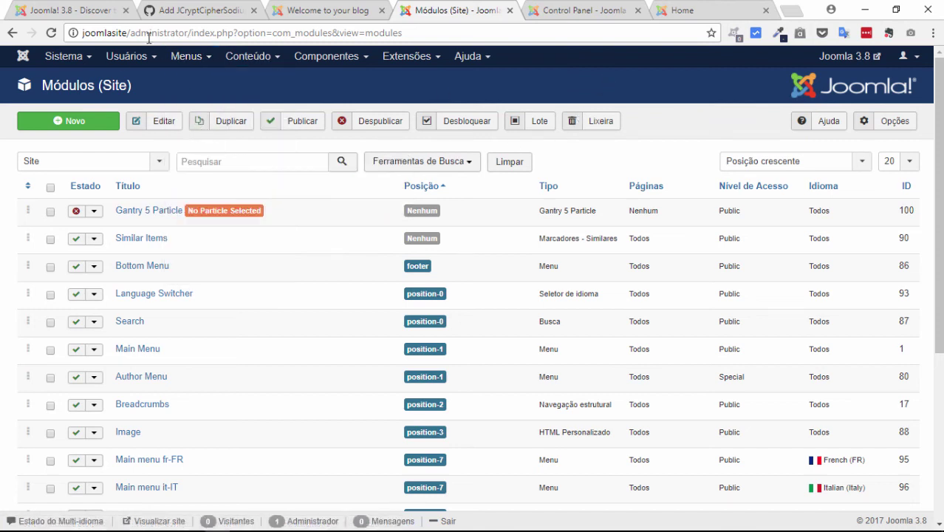
pyautogui.click(186, 59)
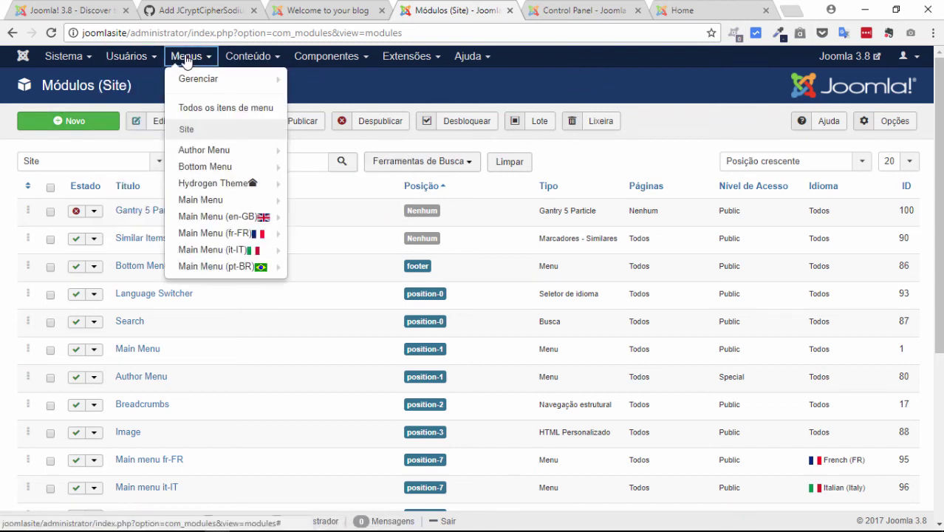
pyautogui.click(214, 82)
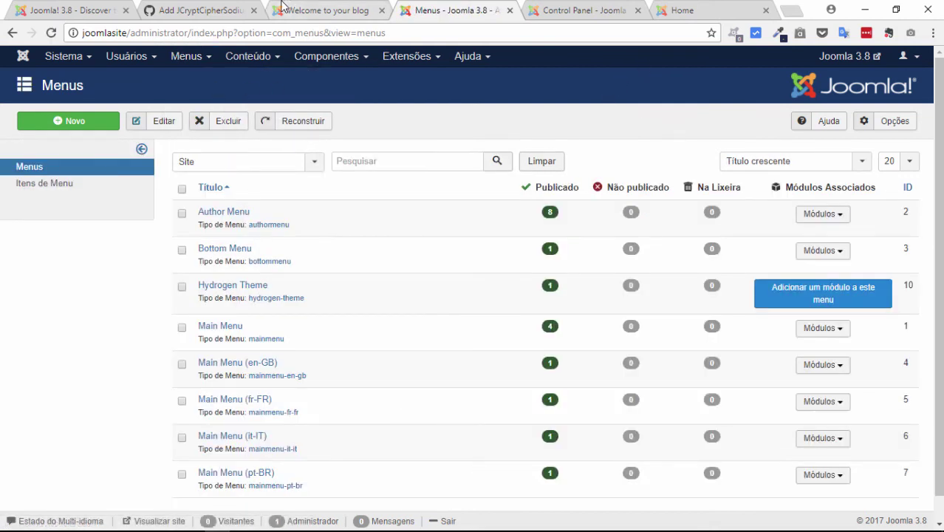
# Start a new Main Menu item of type Artigos Arquivados, examine its Categoria field, and discard the item
pyautogui.click(66, 189)
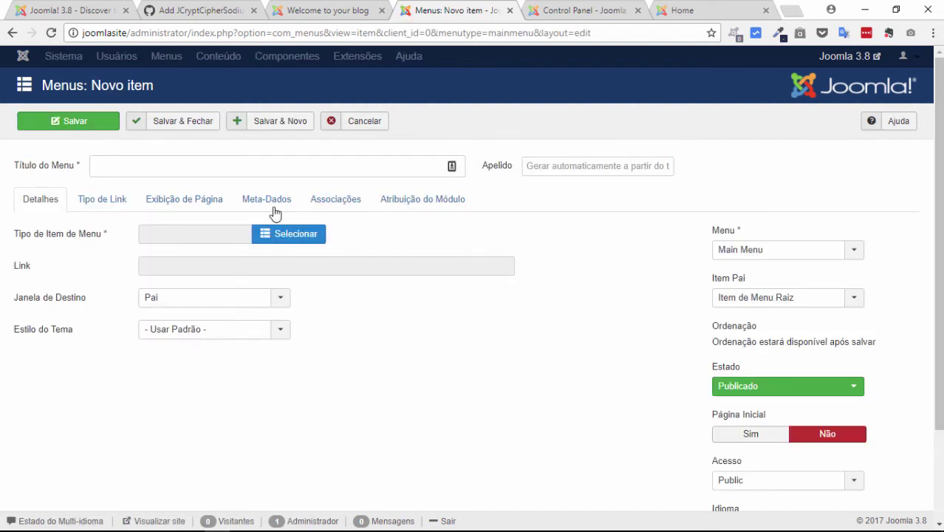
pyautogui.moveTo(44, 242)
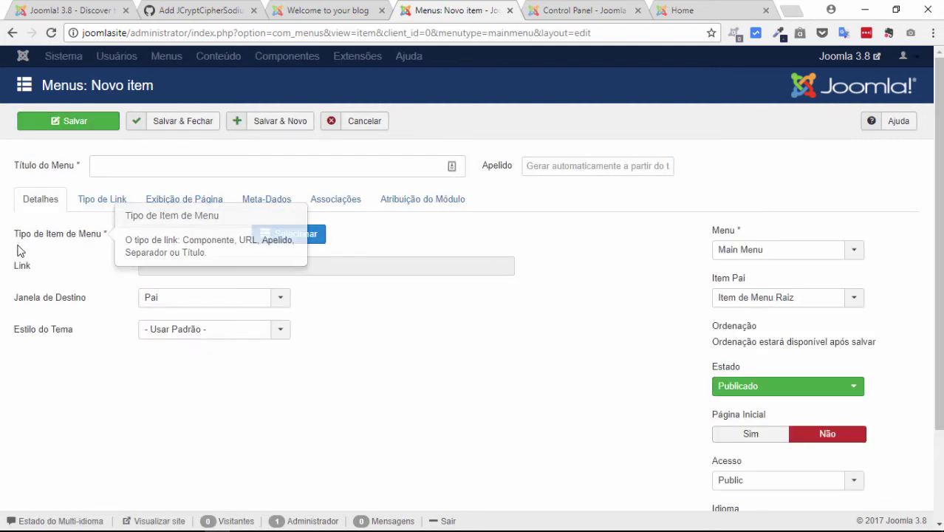
pyautogui.click(285, 234)
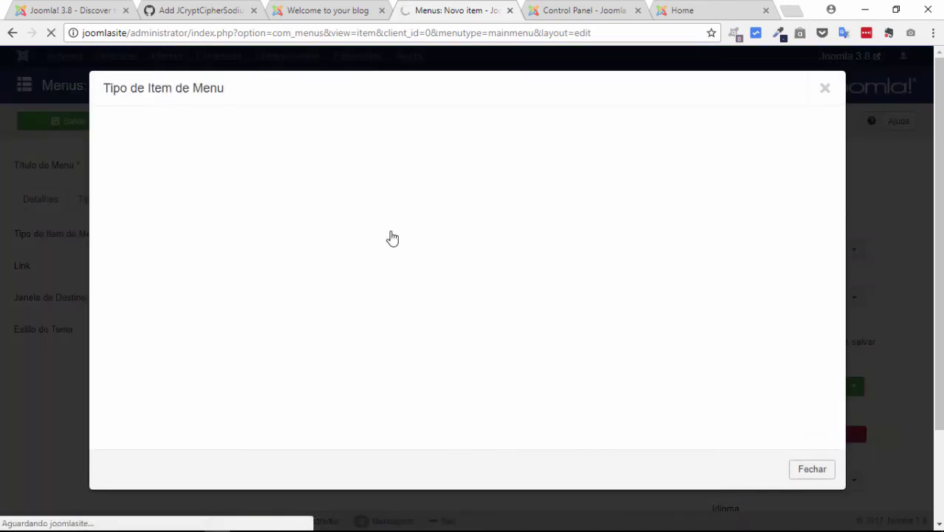
pyautogui.click(137, 126)
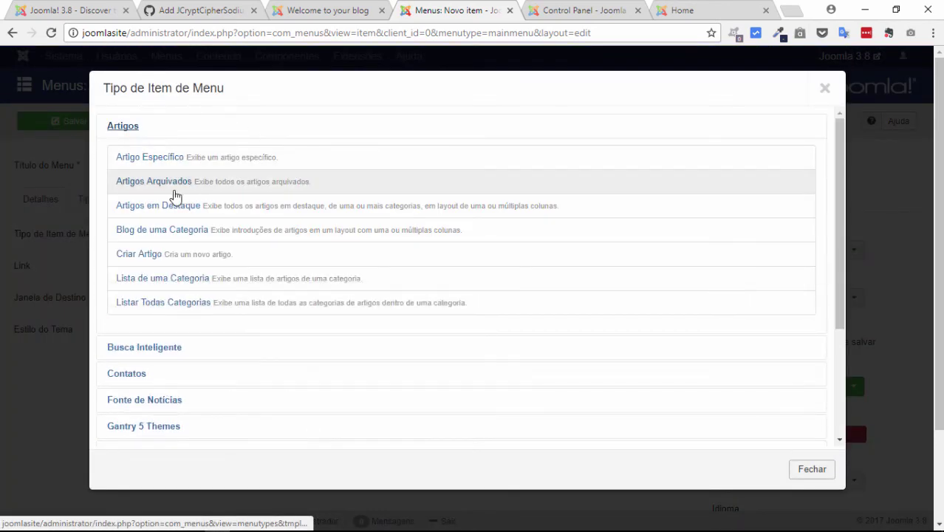
pyautogui.click(506, 185)
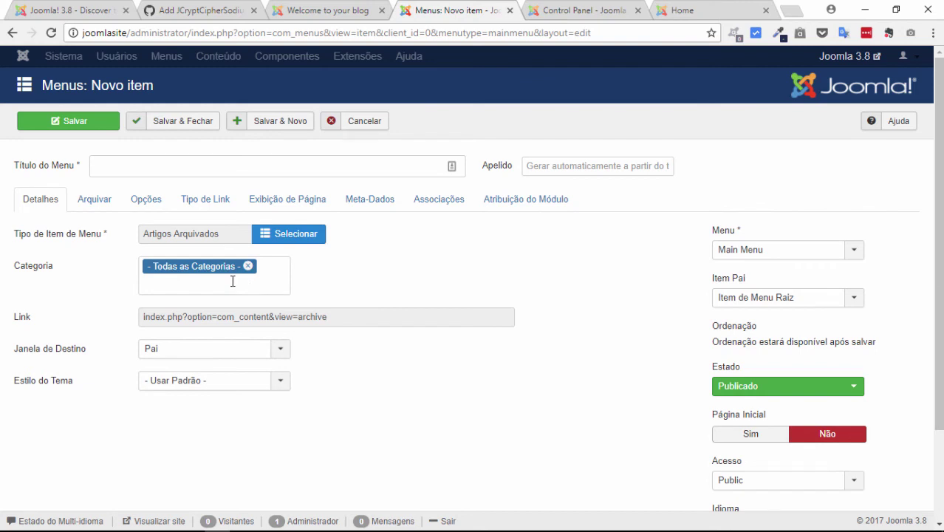
pyautogui.click(354, 121)
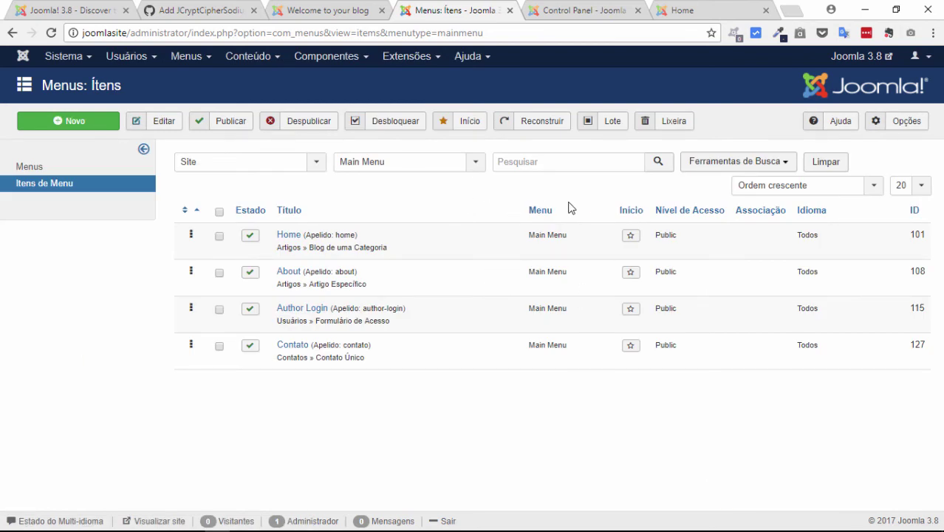
# Show the search tools for the Main Menu items and examine the parent menu item filter choices
pyautogui.click(747, 163)
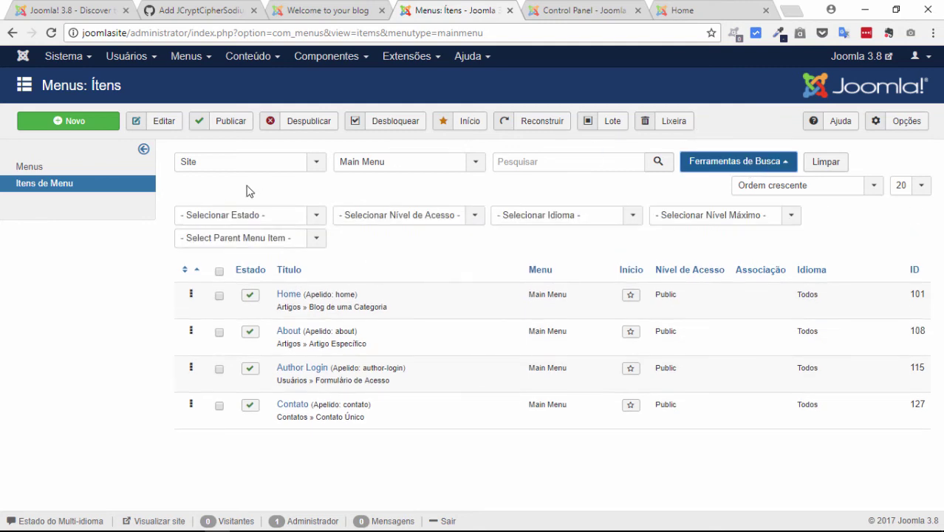
pyautogui.click(317, 237)
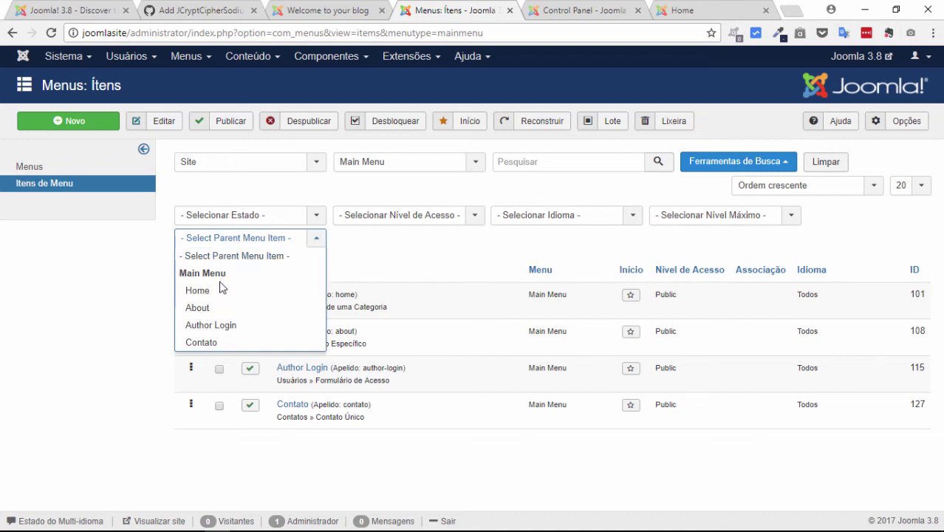
pyautogui.click(423, 258)
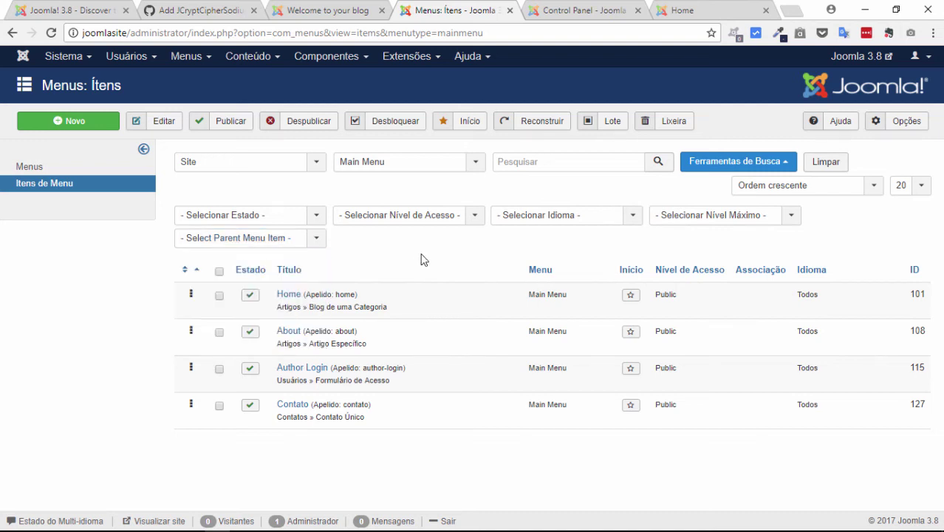
pyautogui.click(293, 238)
pyautogui.click(455, 257)
# Load the redirect component at joomlasite/administrator/index.php?option=com_redirect
pyautogui.moveTo(485, 33); pyautogui.dragTo(197, 43)
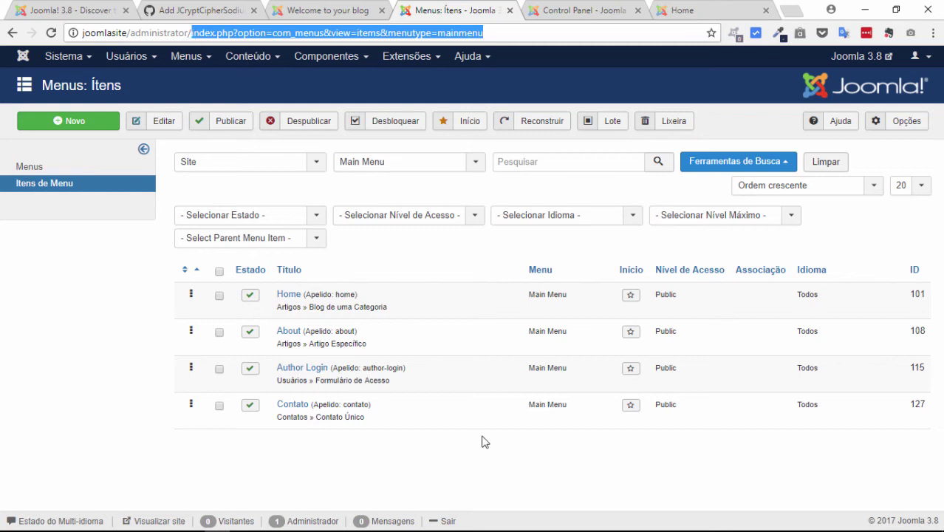
pyautogui.write('index.php?option=com_redirect')
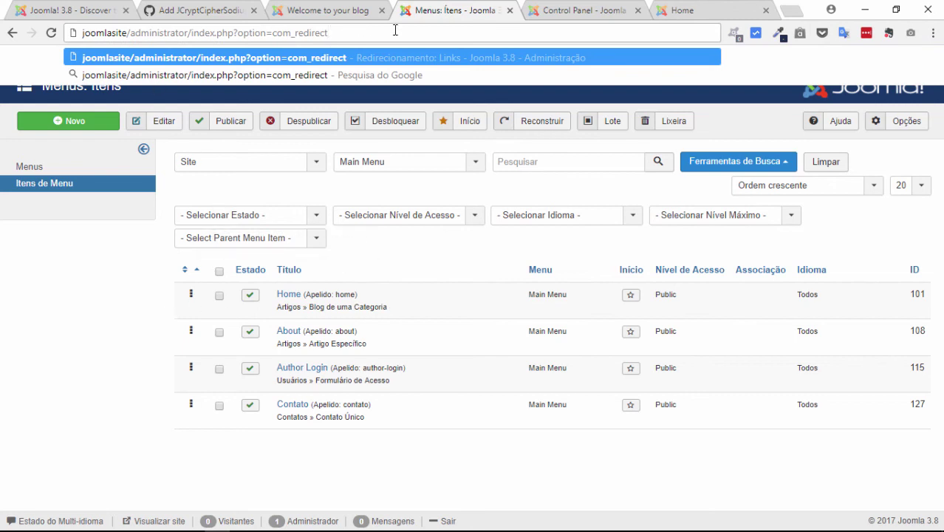
pyautogui.press('Return')
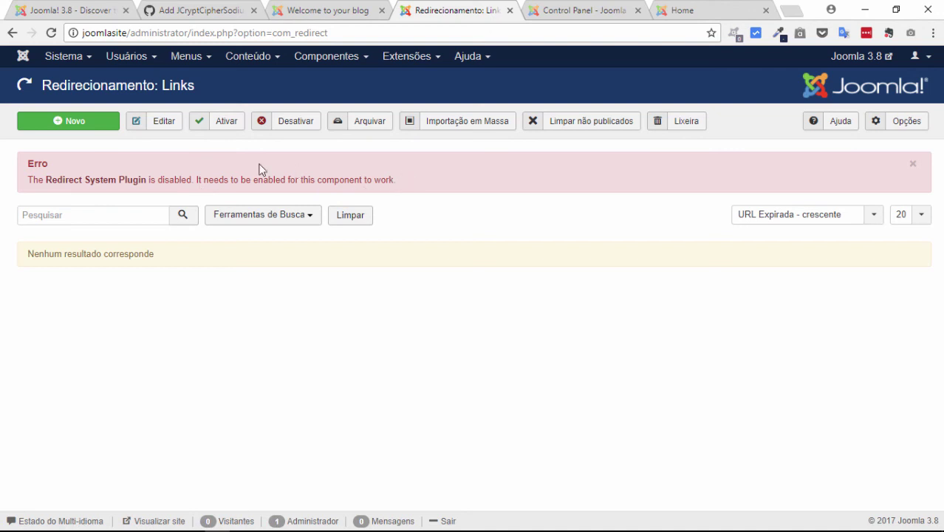
# Open the Redirect System Plugin settings, examine the Coletar URLs and Exclude URLs options, and close them without saving
pyautogui.click(418, 59)
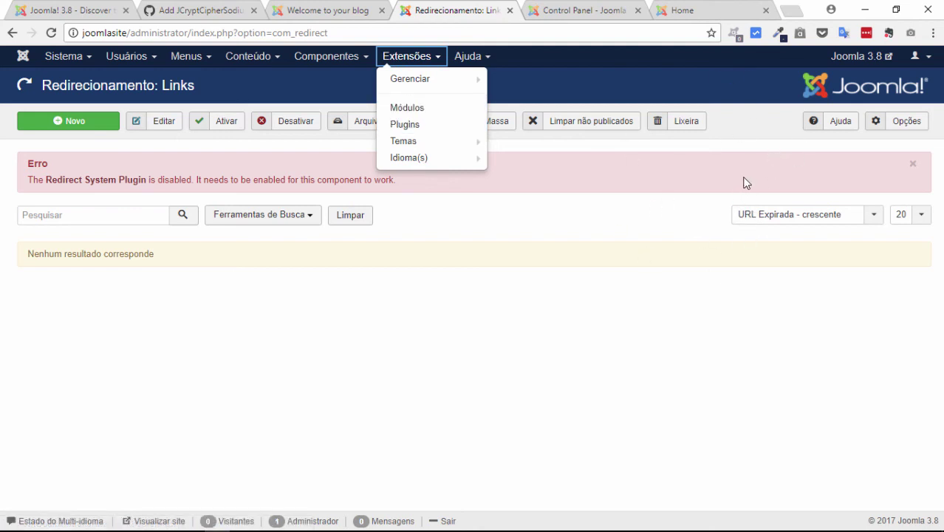
pyautogui.click(666, 201)
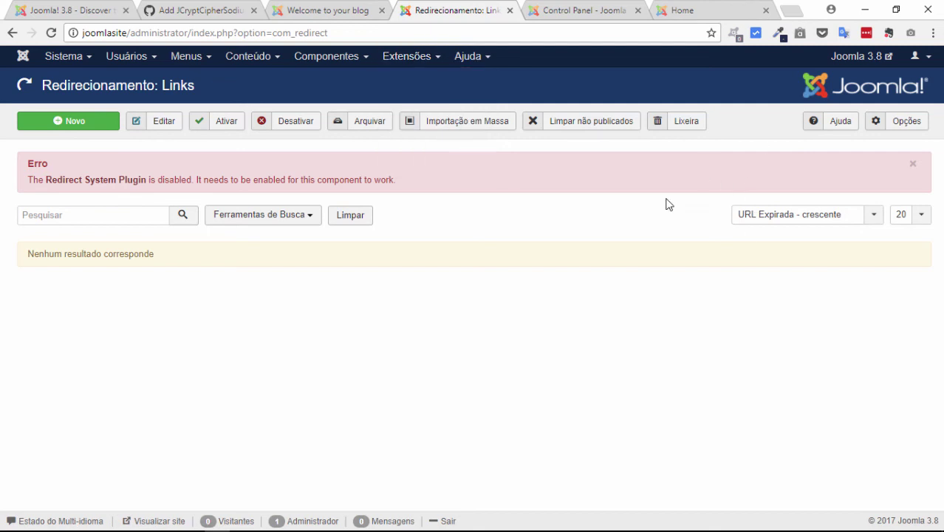
pyautogui.click(111, 181)
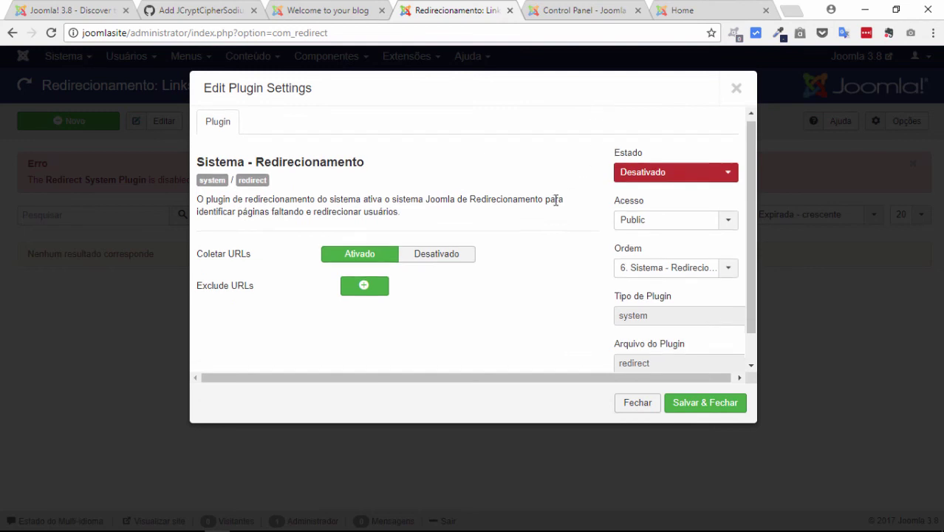
pyautogui.scroll(-1, 556, 198)
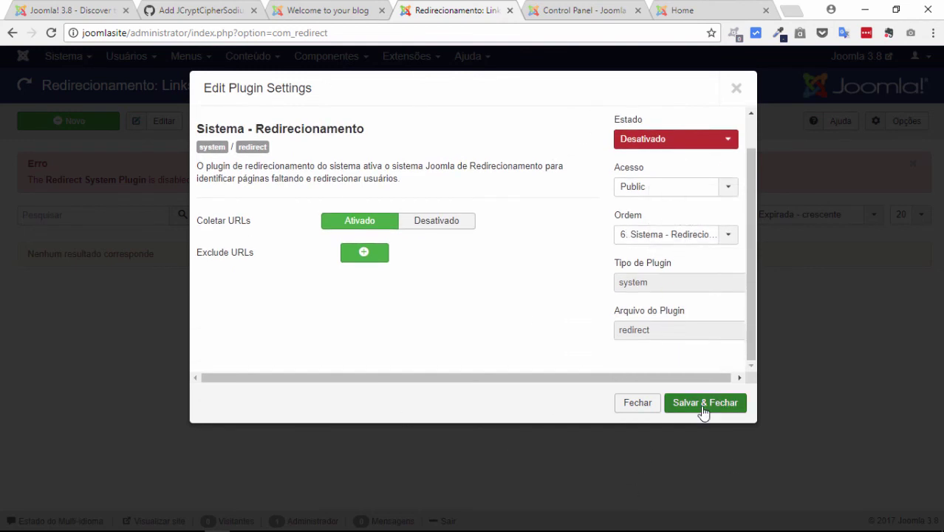
pyautogui.click(635, 406)
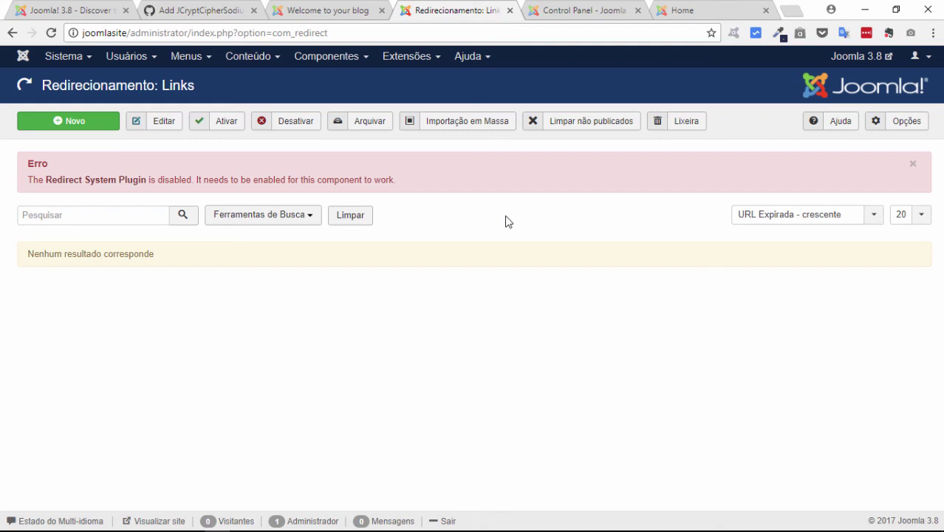
# Open the Sistema settings of Configuração Global and examine the available Gerenciador de Sessão and Gerenciador de Cache options
pyautogui.click(83, 58)
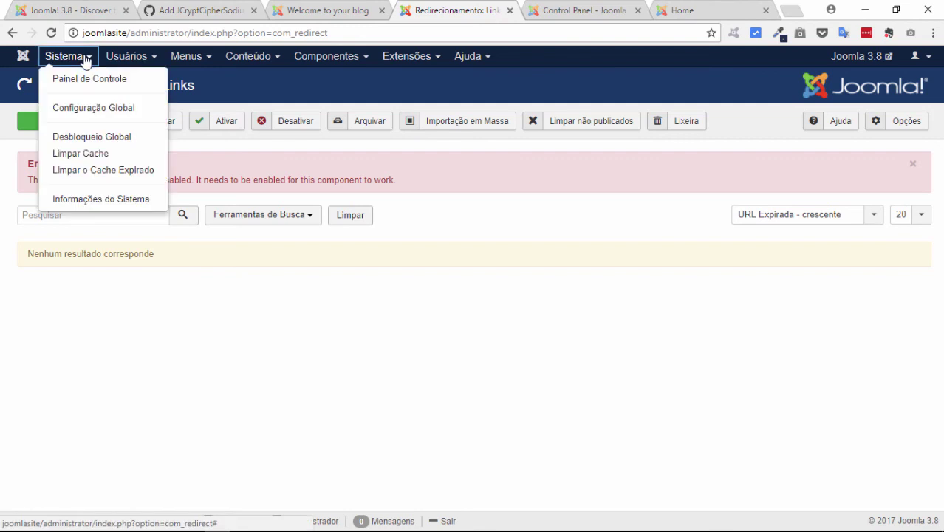
pyautogui.click(106, 110)
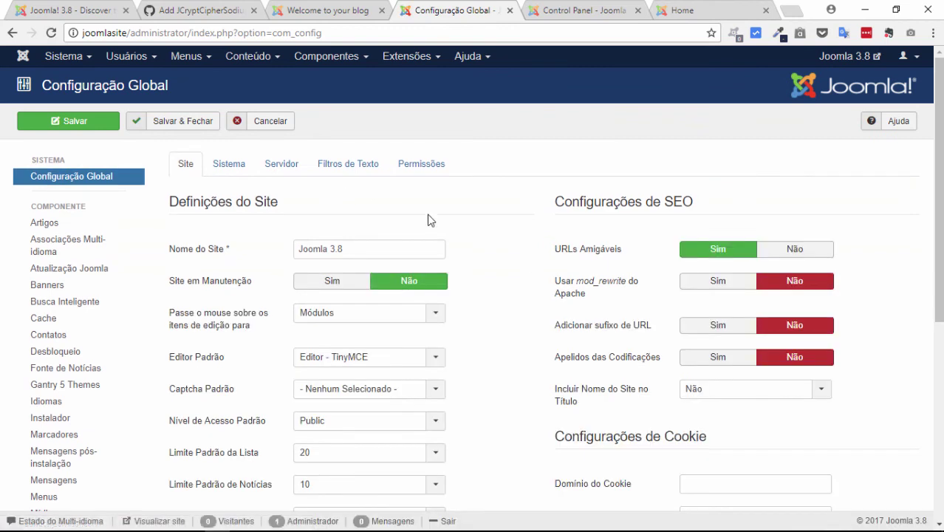
pyautogui.click(228, 164)
pyautogui.scroll(-5, 558, 243)
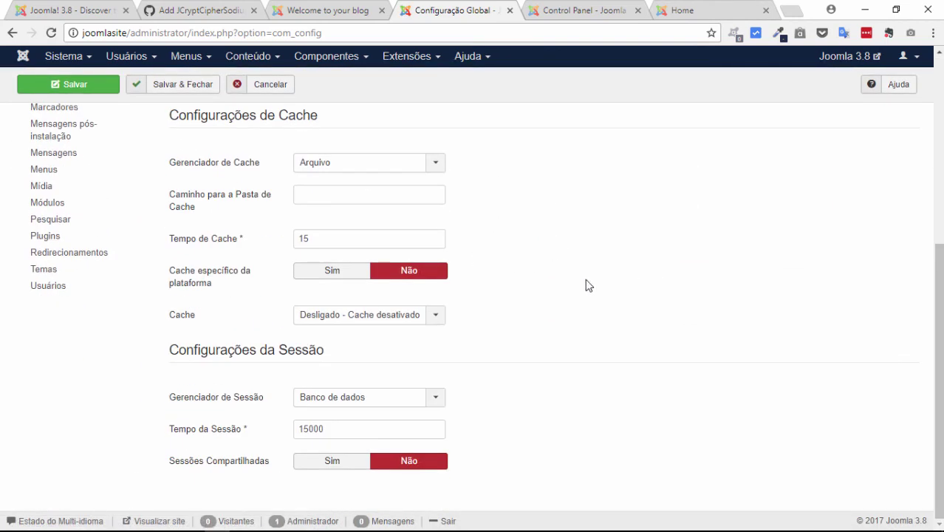
pyautogui.click(406, 399)
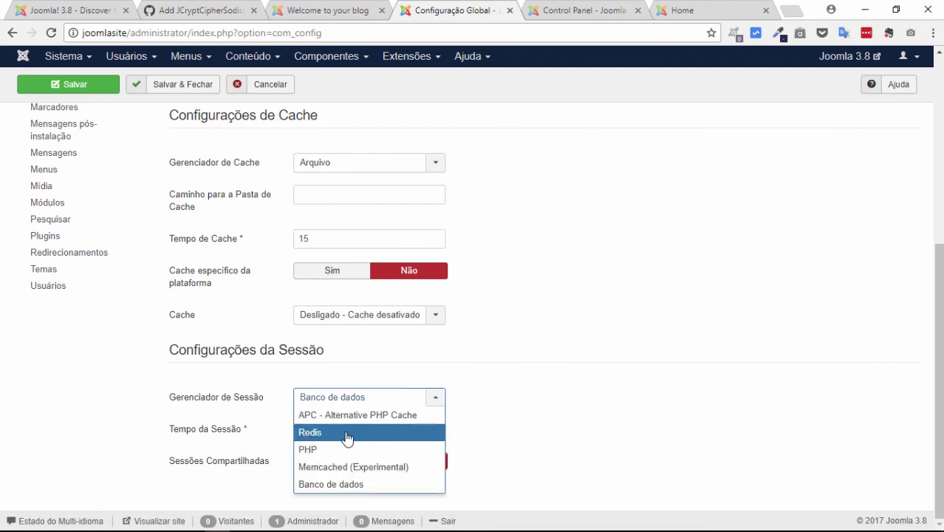
pyautogui.click(401, 168)
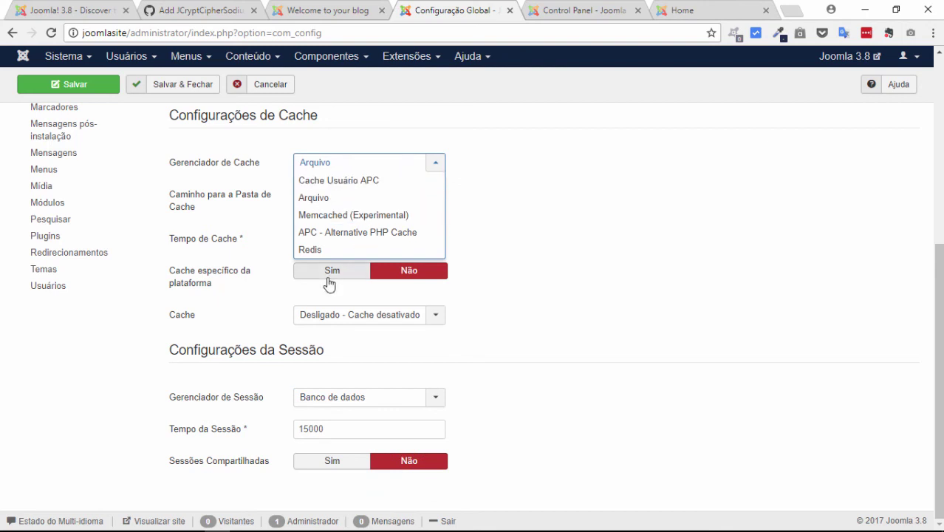
pyautogui.click(584, 260)
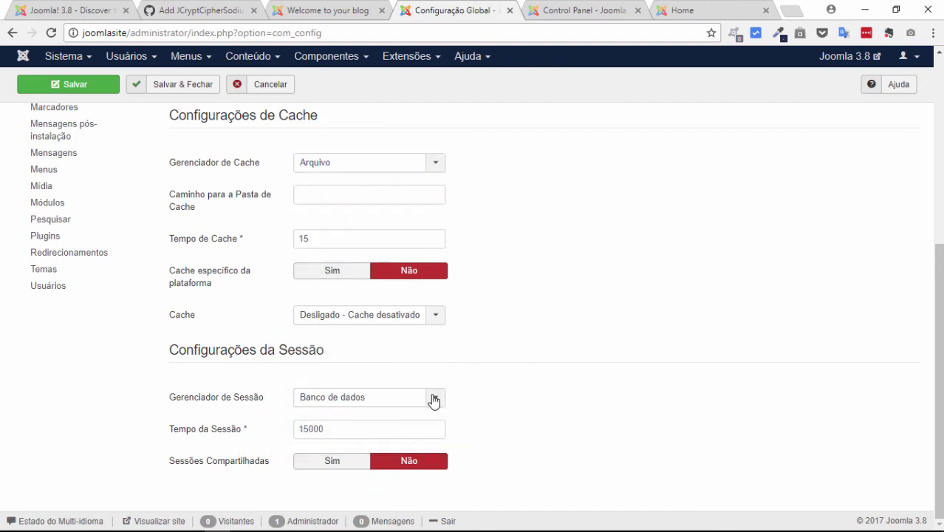
# Set Gerenciador de Sessão to Redis, examine its server host and port fields, and restore Banco de dados
pyautogui.click(373, 403)
pyautogui.click(332, 432)
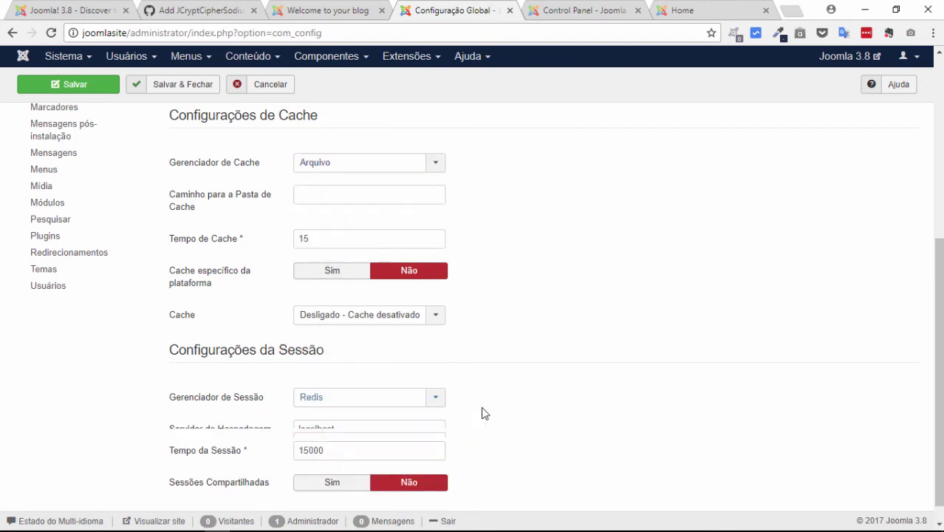
pyautogui.scroll(-1, 590, 331)
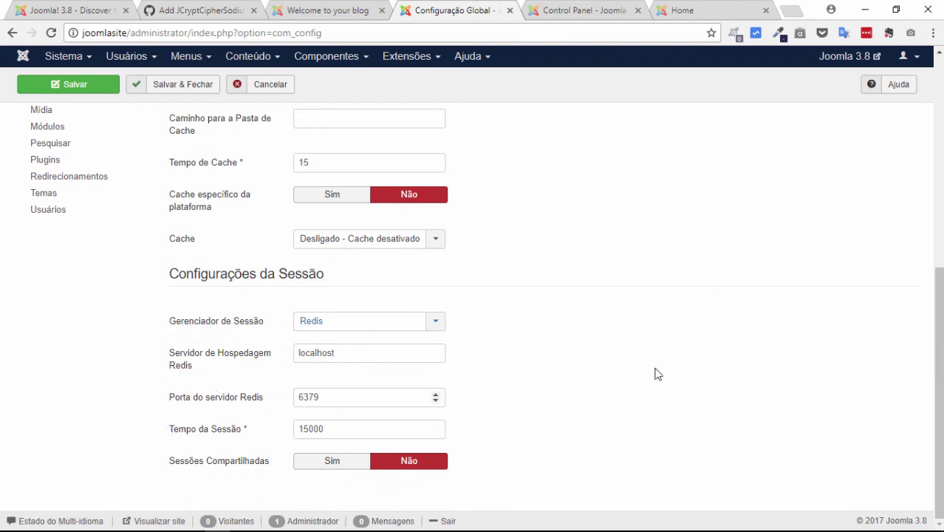
pyautogui.click(416, 326)
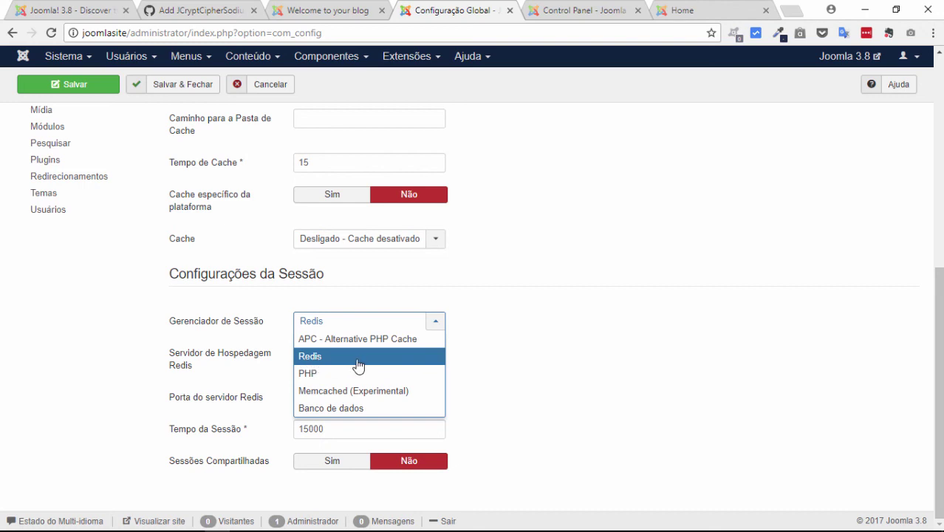
pyautogui.click(355, 409)
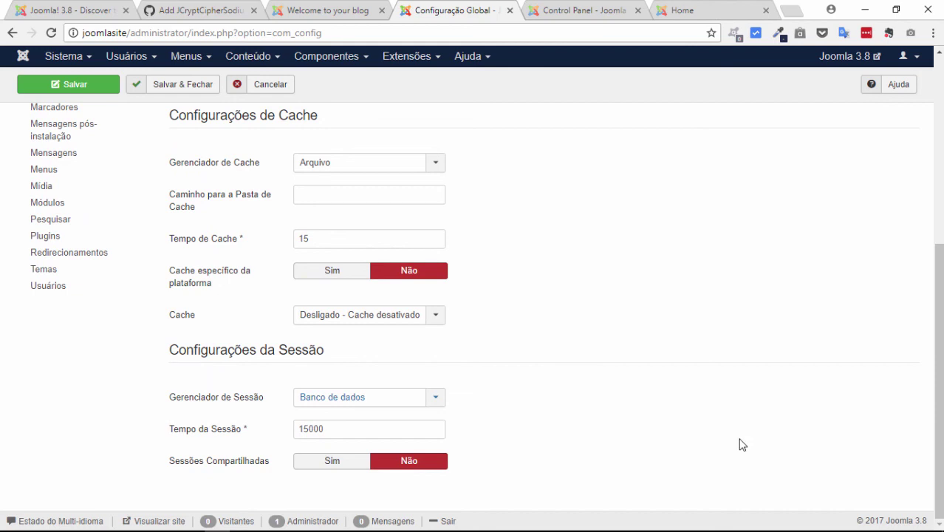
pyautogui.press('Down')
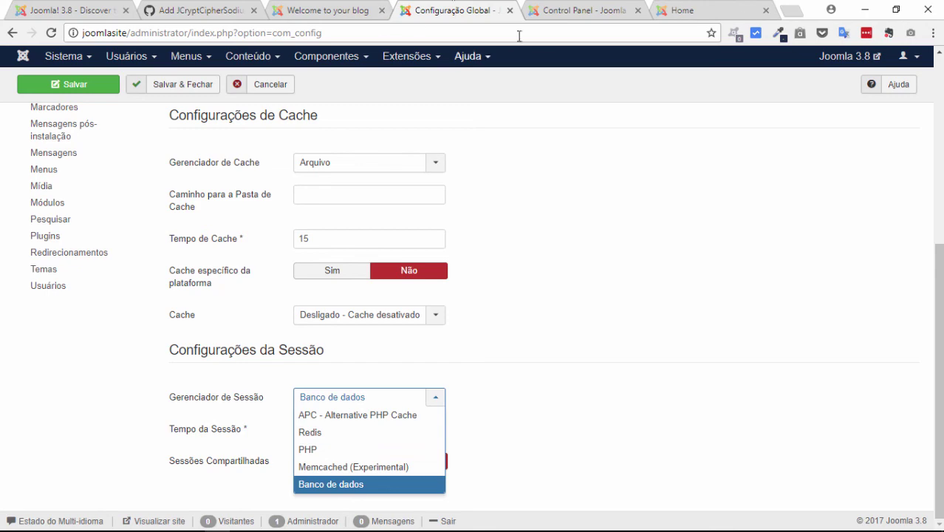
# Switch to the Joomla! 3.8 page on joomla.org and review its main features and the "Wait! There's more" list
pyautogui.click(70, 11)
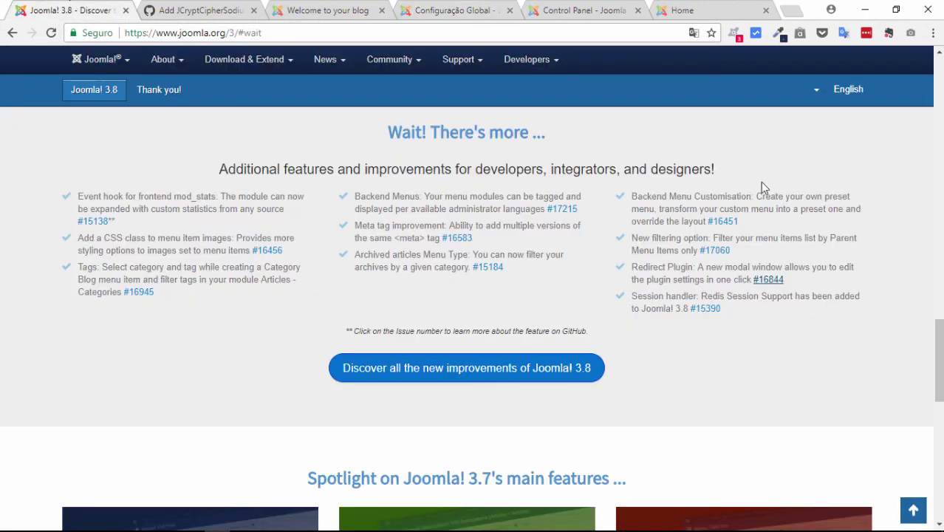
pyautogui.scroll(4, 760, 181)
pyautogui.scroll(5, 761, 183)
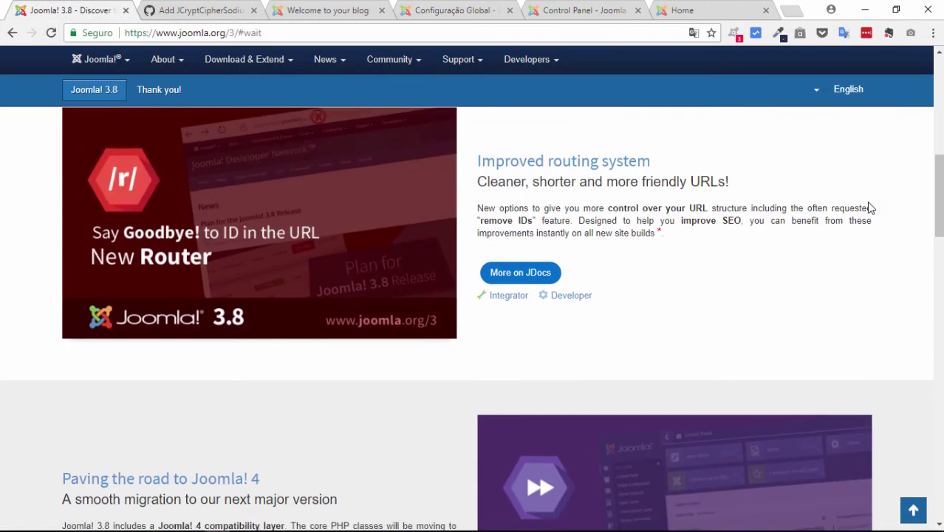
pyautogui.scroll(-6, 847, 207)
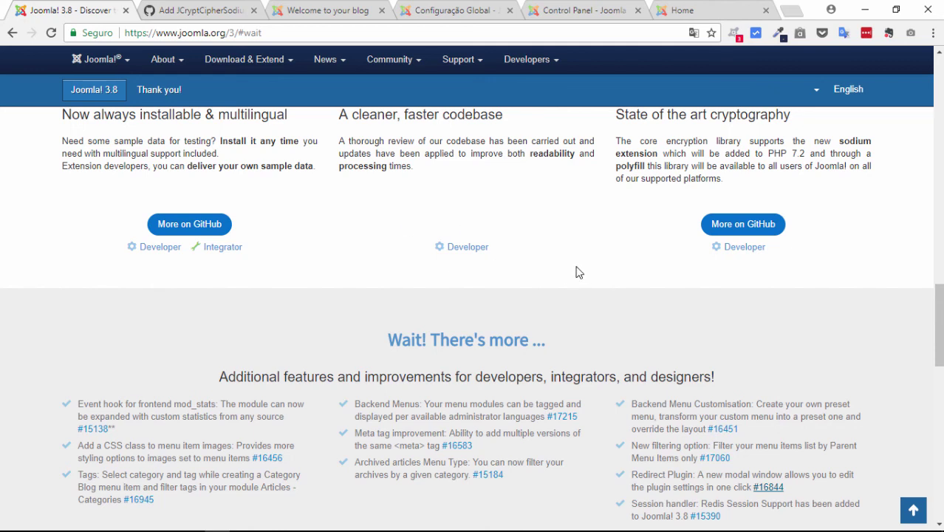
pyautogui.scroll(-4, 583, 265)
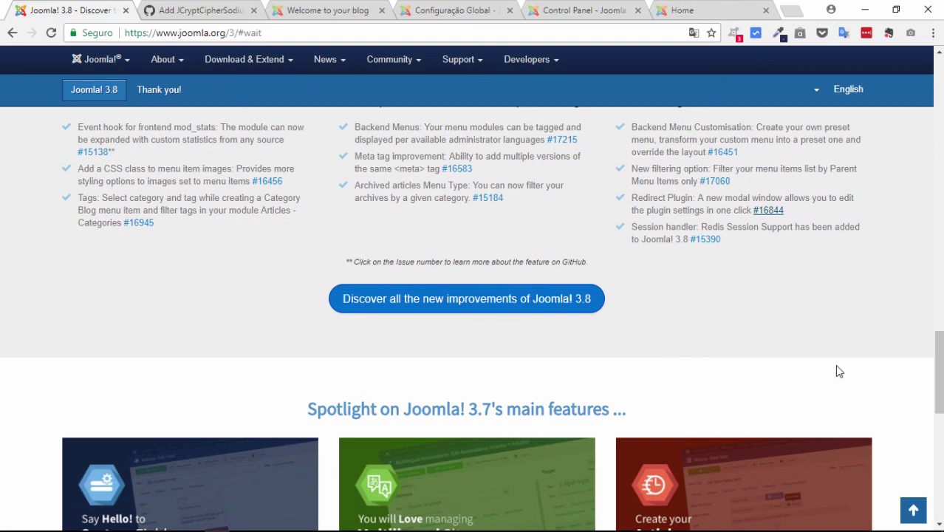
pyautogui.scroll(3, 760, 310)
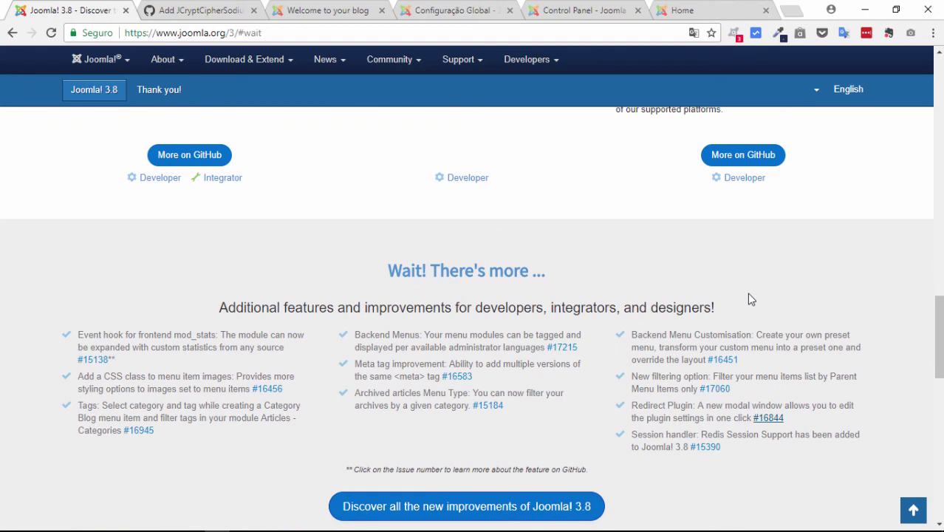
pyautogui.scroll(15, 748, 298)
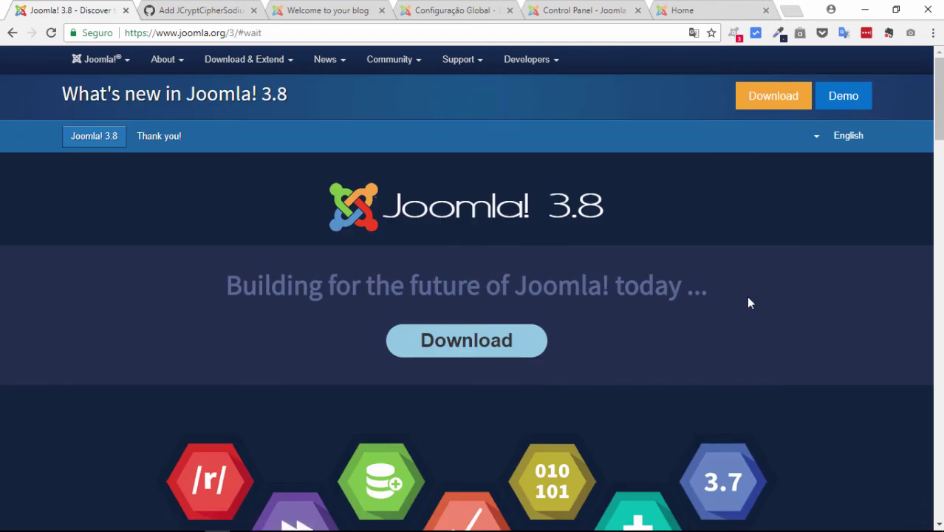